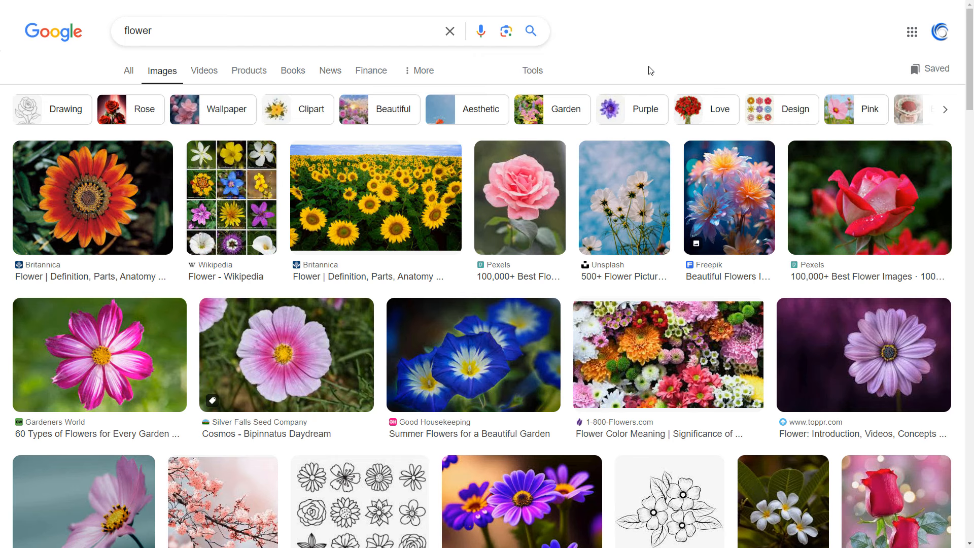
Open the developer tools on the Elements view, enlarge their text and widen them to about two-fifths of the window.
{"action": "key", "text": "F12"}
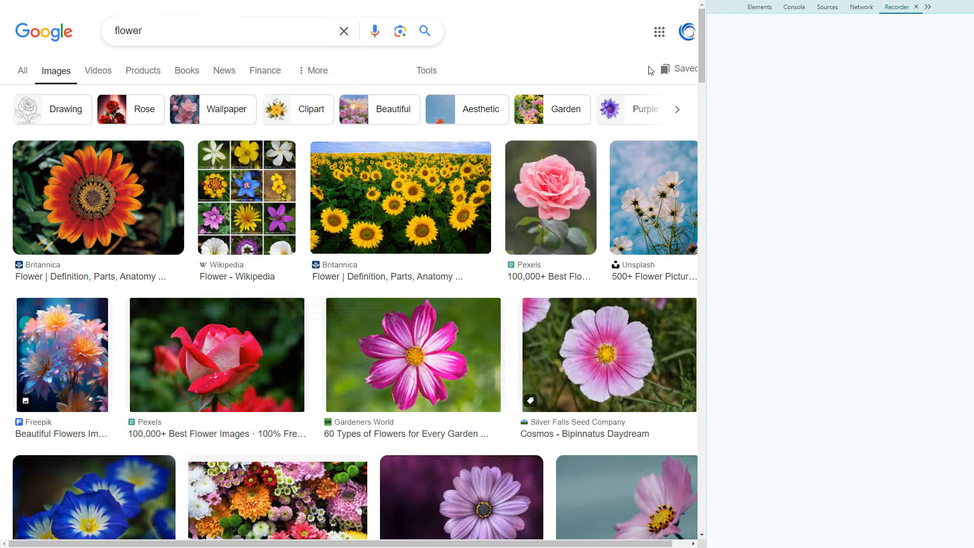
{"action": "left_click", "coordinate": [773, 8]}
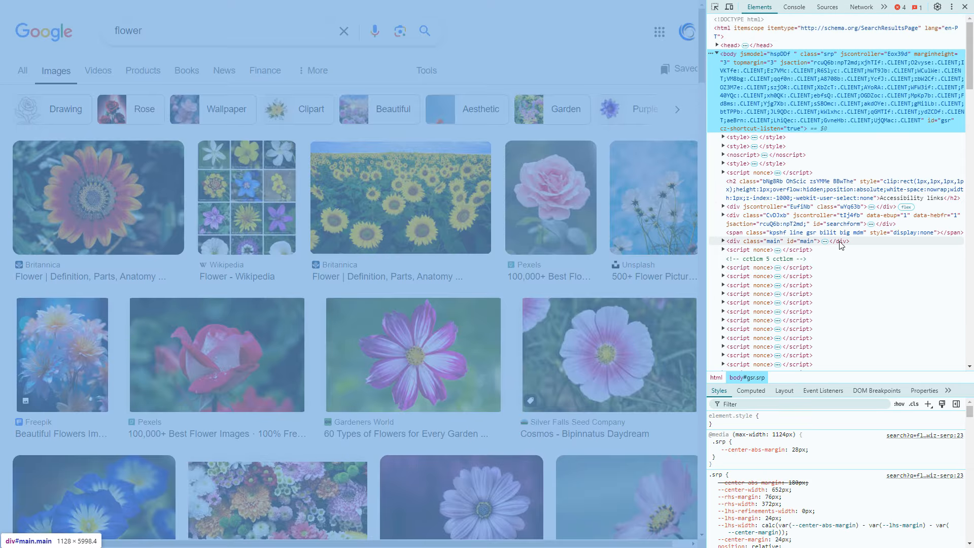
{"action": "key", "text": "ctrl+plus"}
{"action": "key", "text": "ctrl+plus"}
{"action": "key", "text": "ctrl+plus"}
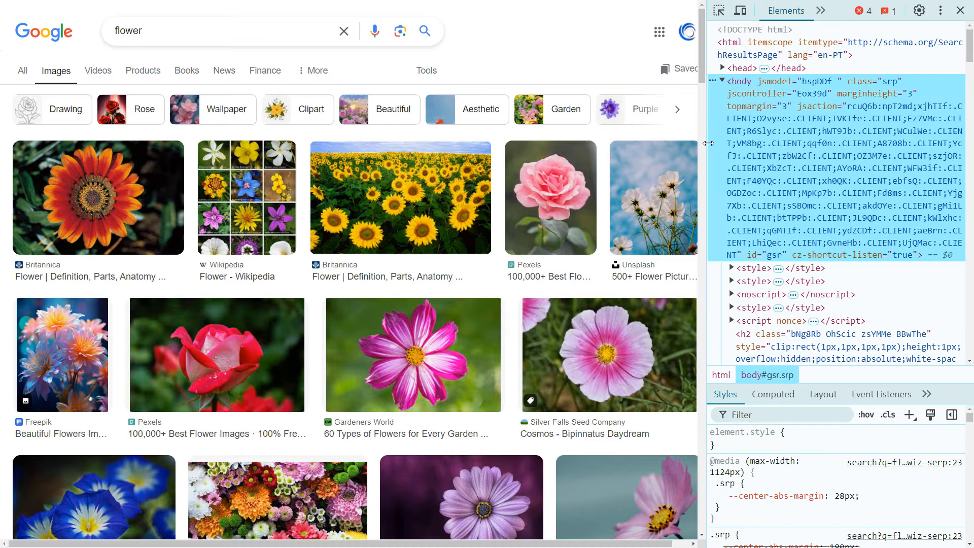
{"action": "left_click_drag", "start_coordinate": [709, 144], "coordinate": [571, 144]}
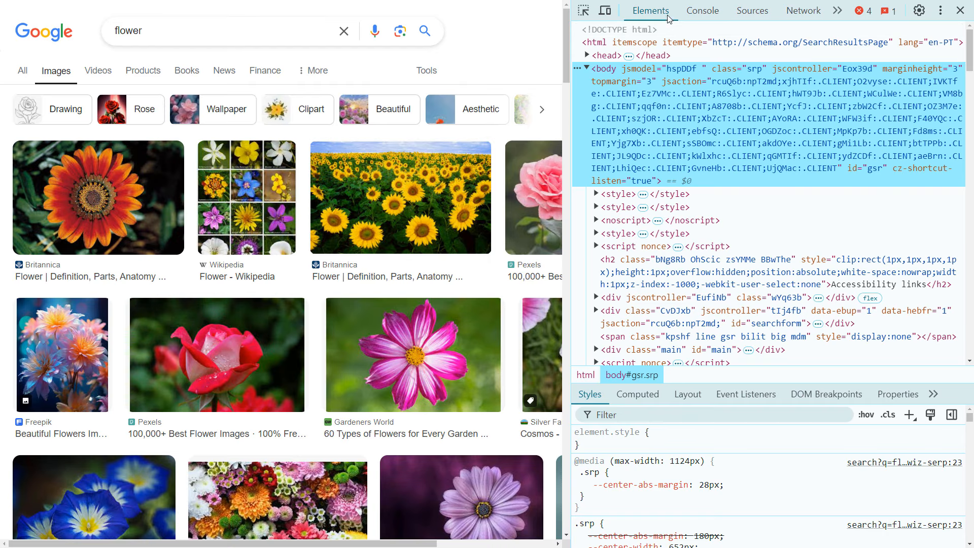
Look through the Console, Sources, Network and Application tools, including the cookie storage entries, and return to Elements.
{"action": "left_click", "coordinate": [703, 12]}
{"action": "left_click", "coordinate": [752, 13]}
{"action": "left_click", "coordinate": [806, 16]}
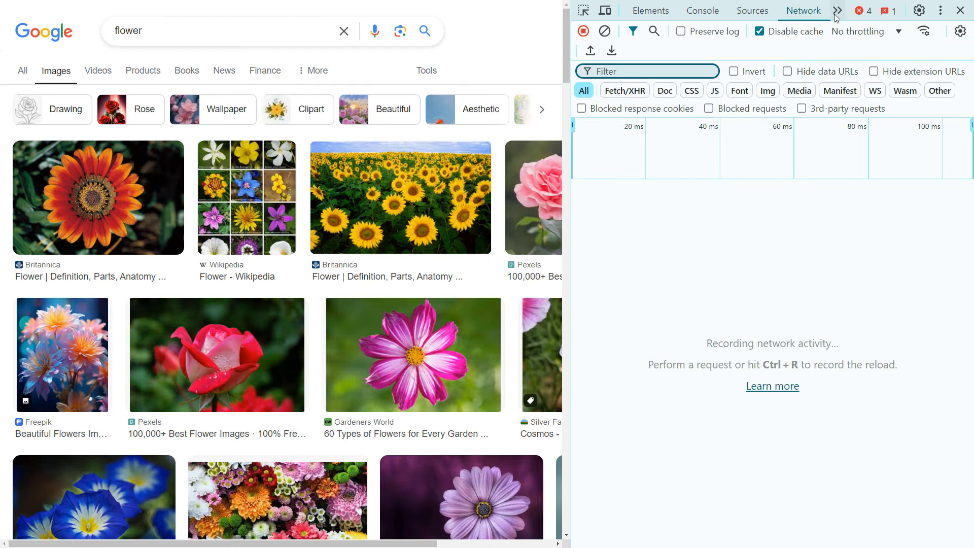
{"action": "left_click", "coordinate": [836, 12]}
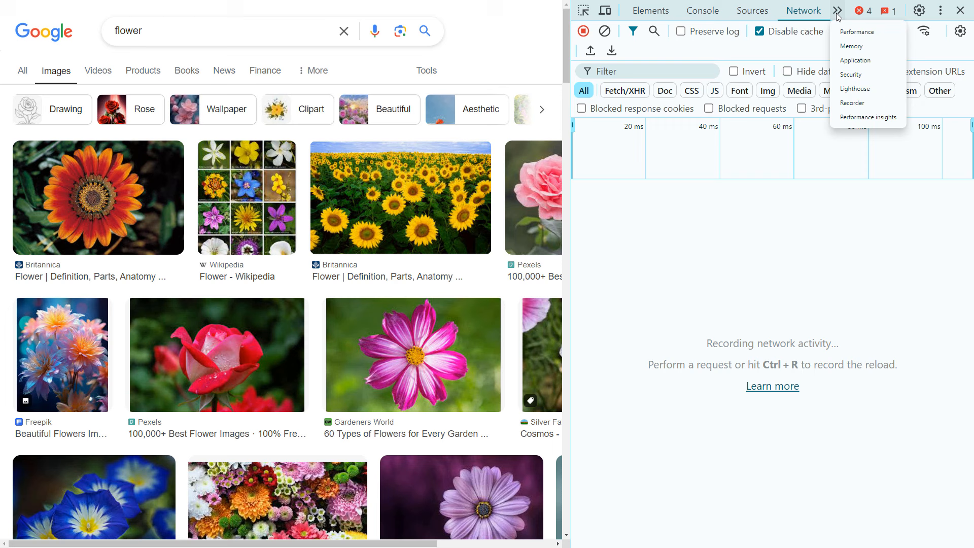
{"action": "left_click", "coordinate": [858, 63]}
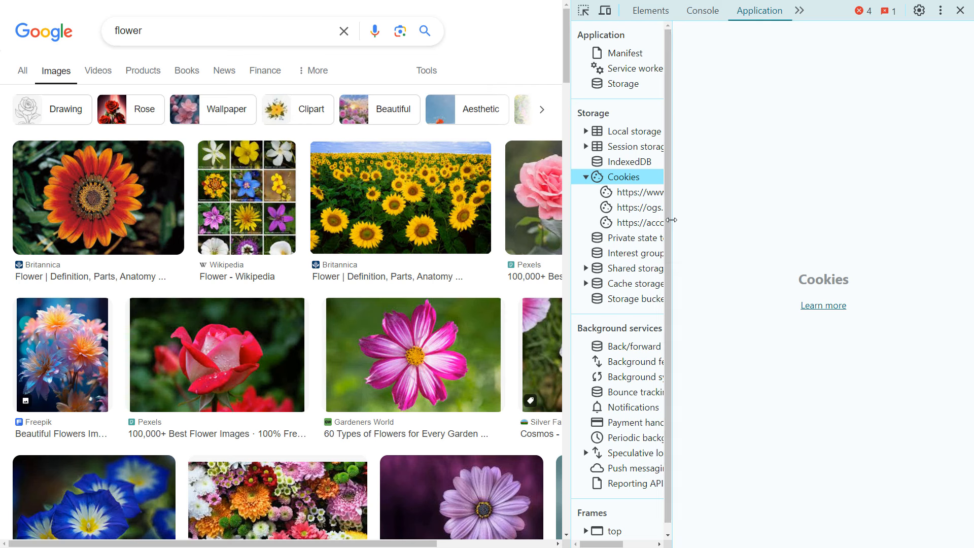
{"action": "left_click_drag", "start_coordinate": [671, 220], "coordinate": [749, 221]}
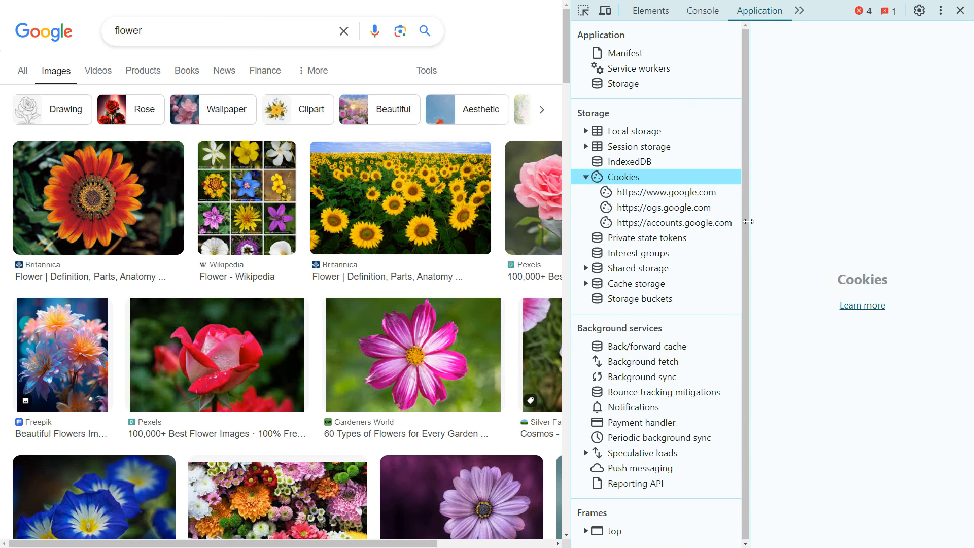
{"action": "left_click", "coordinate": [651, 10]}
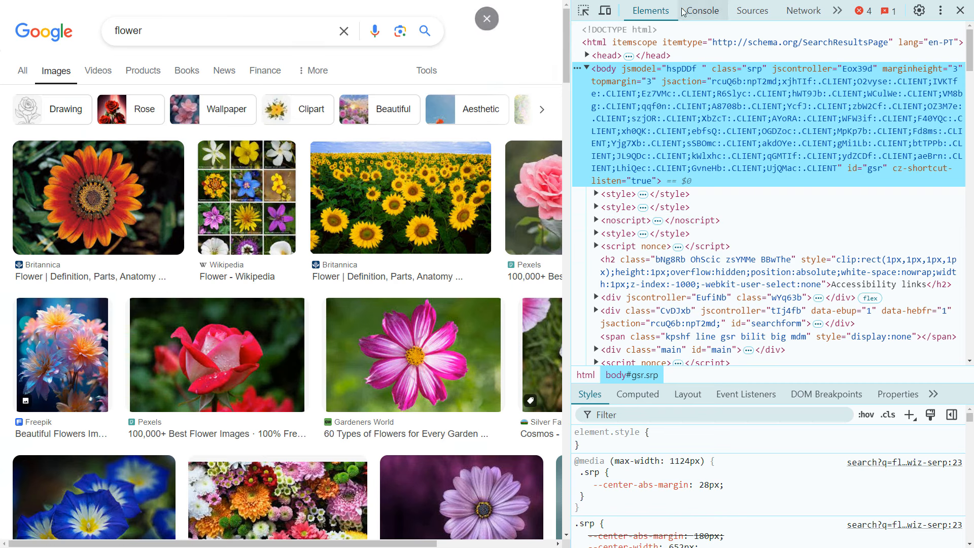
{"action": "left_click", "coordinate": [703, 10]}
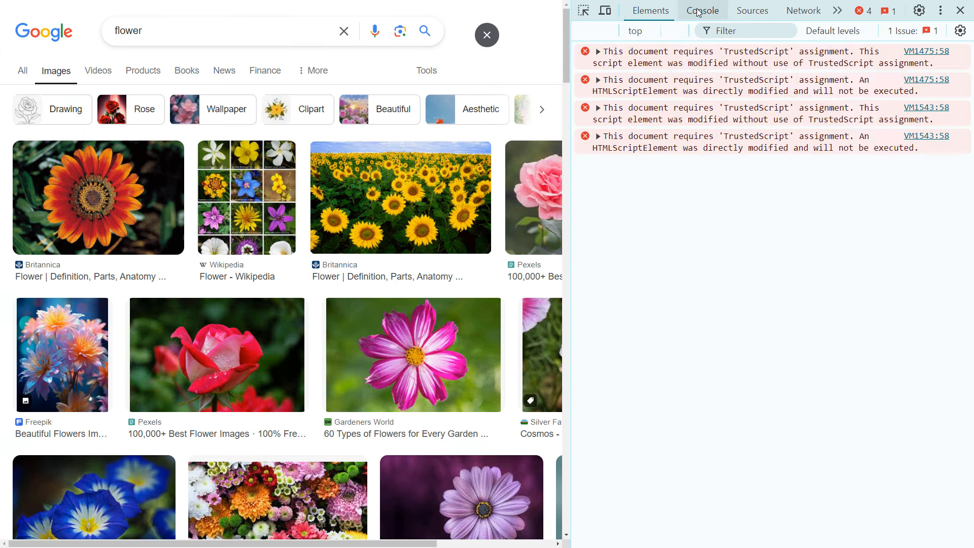
{"action": "left_click", "coordinate": [752, 11]}
{"action": "left_click", "coordinate": [804, 11]}
{"action": "left_click", "coordinate": [651, 10]}
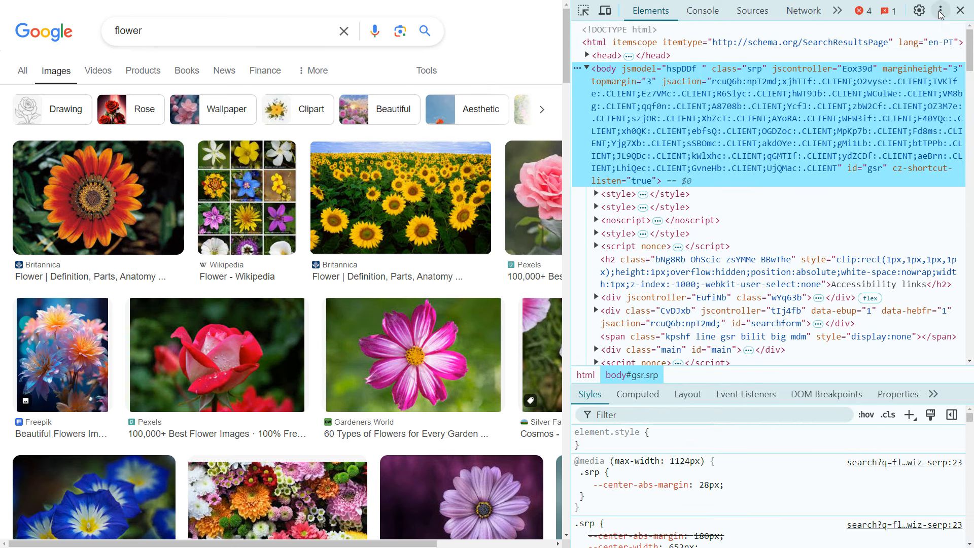
Add the Network conditions tool to the developer tools.
{"action": "left_click", "coordinate": [940, 10]}
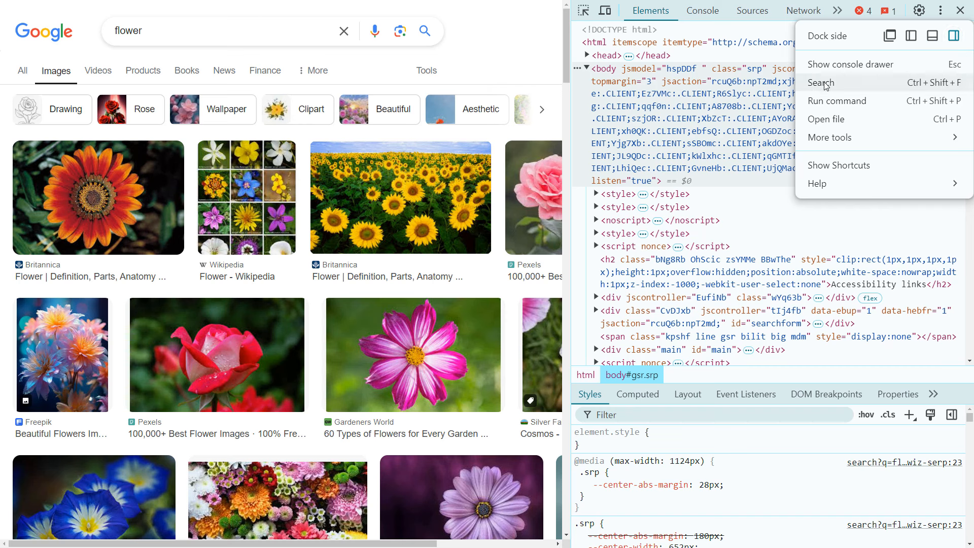
{"action": "mouse_move", "coordinate": [828, 146]}
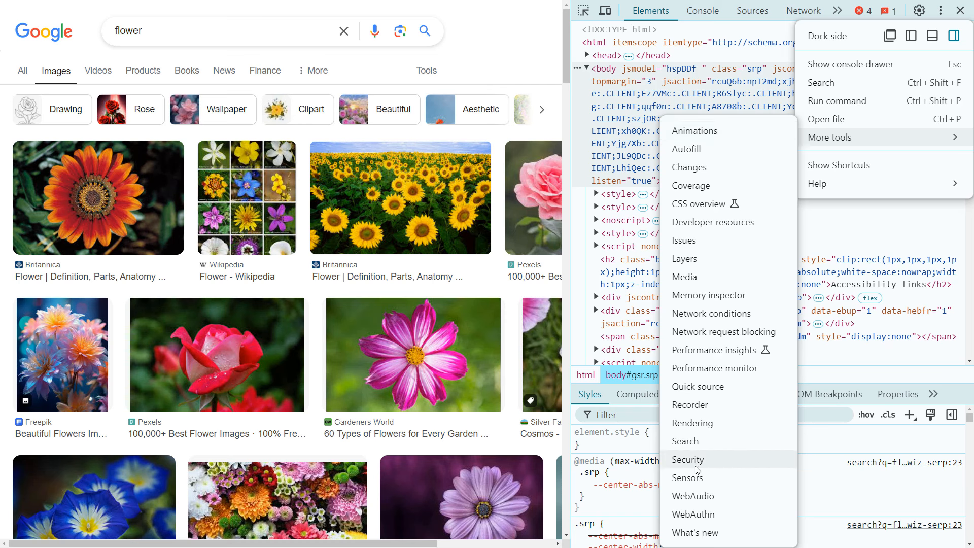
{"action": "left_click", "coordinate": [696, 314]}
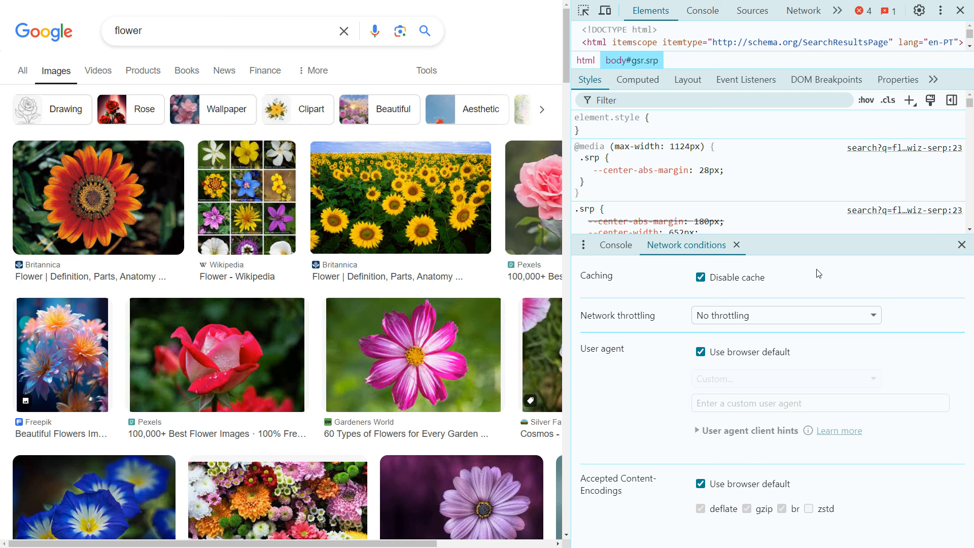
{"action": "left_click", "coordinate": [943, 10]}
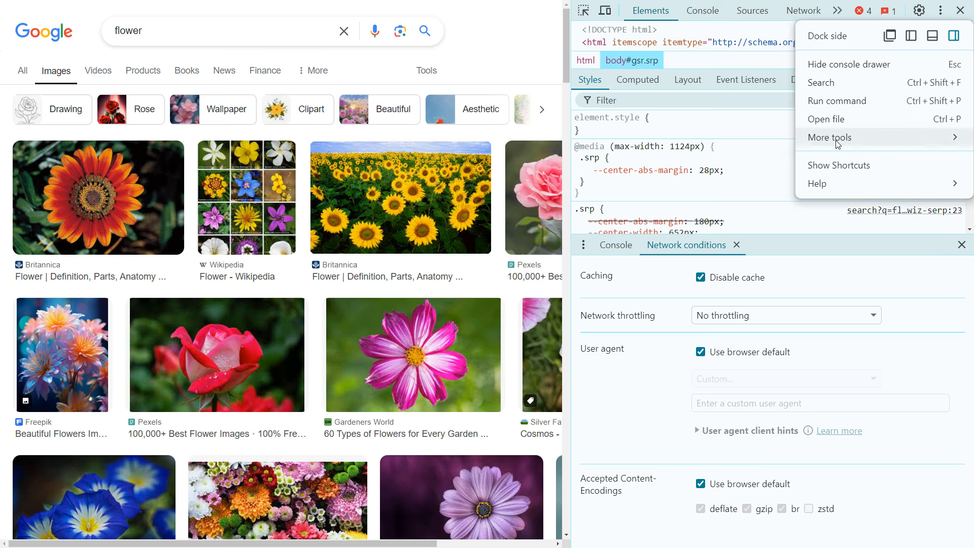
{"action": "mouse_move", "coordinate": [838, 138]}
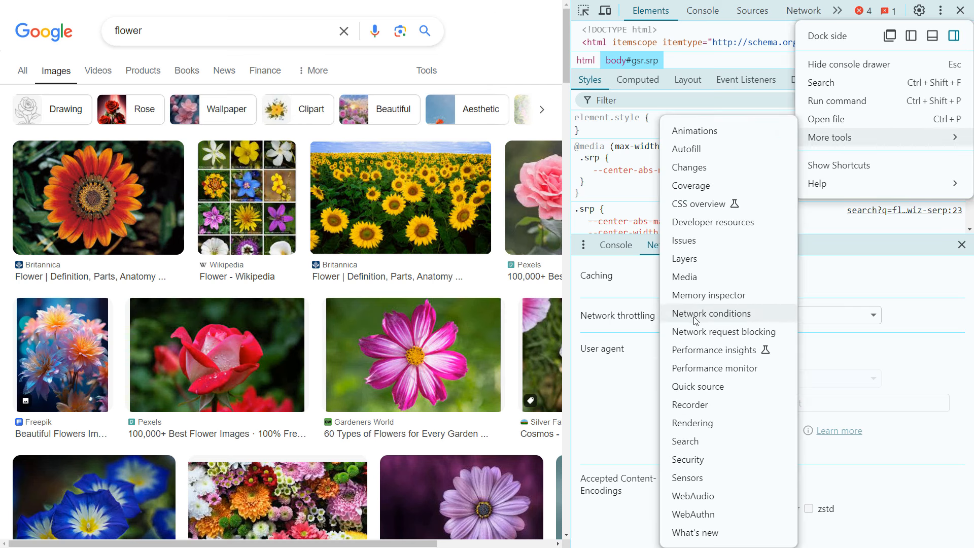
{"action": "left_click", "coordinate": [951, 310]}
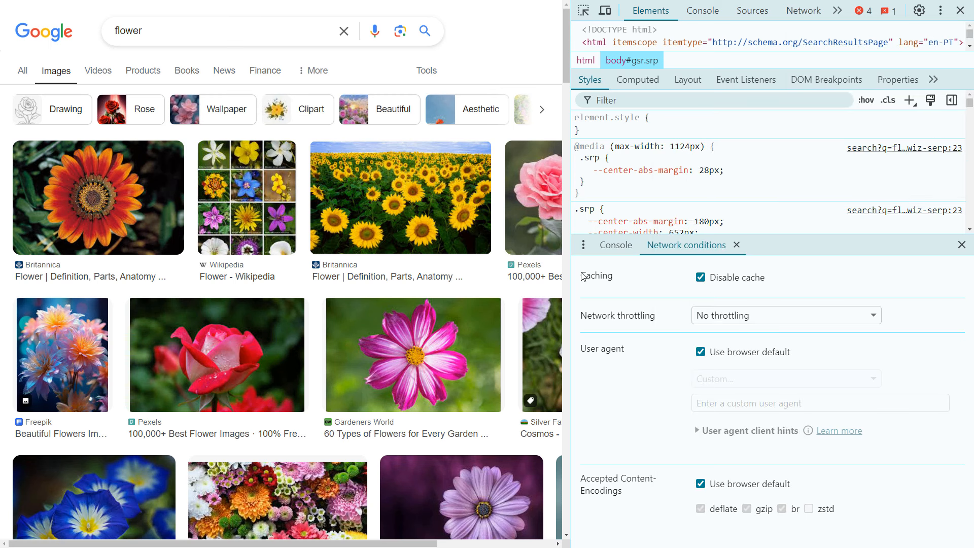
{"action": "left_click", "coordinate": [701, 282]}
{"action": "left_click", "coordinate": [701, 282]}
Set network throttling to Offline and rerun the "flower" image search.
{"action": "left_click", "coordinate": [727, 317]}
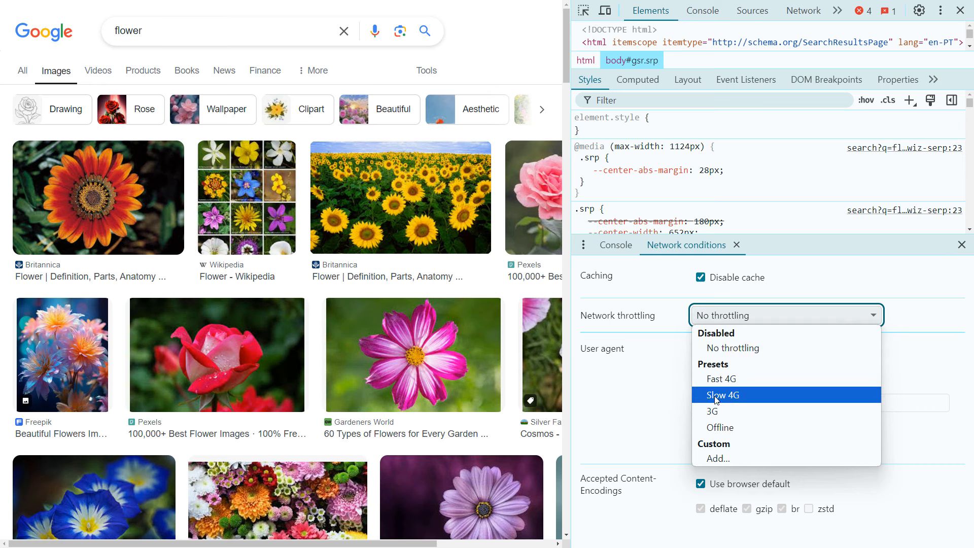
{"action": "left_click", "coordinate": [717, 433]}
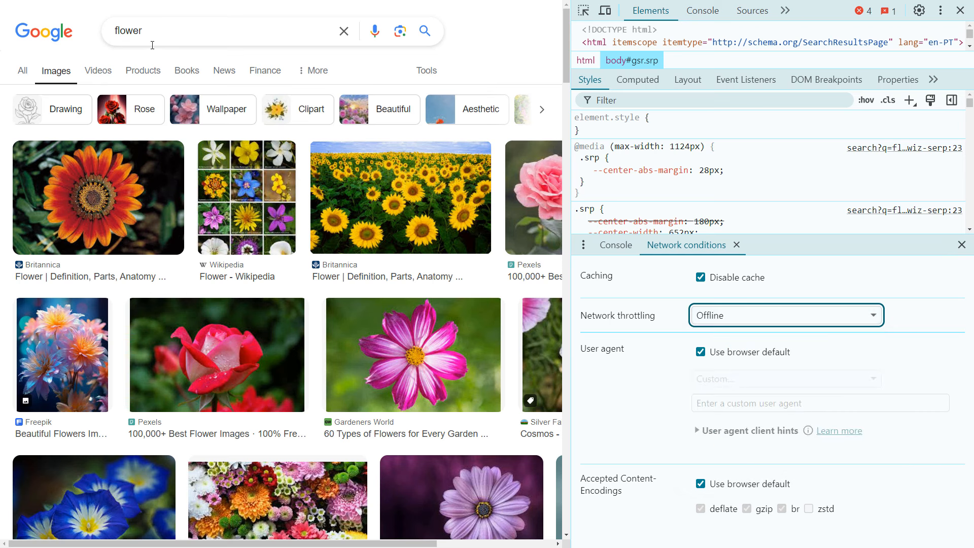
{"action": "left_click", "coordinate": [180, 29]}
{"action": "left_click_drag", "start_coordinate": [115, 20], "coordinate": [97, 22]}
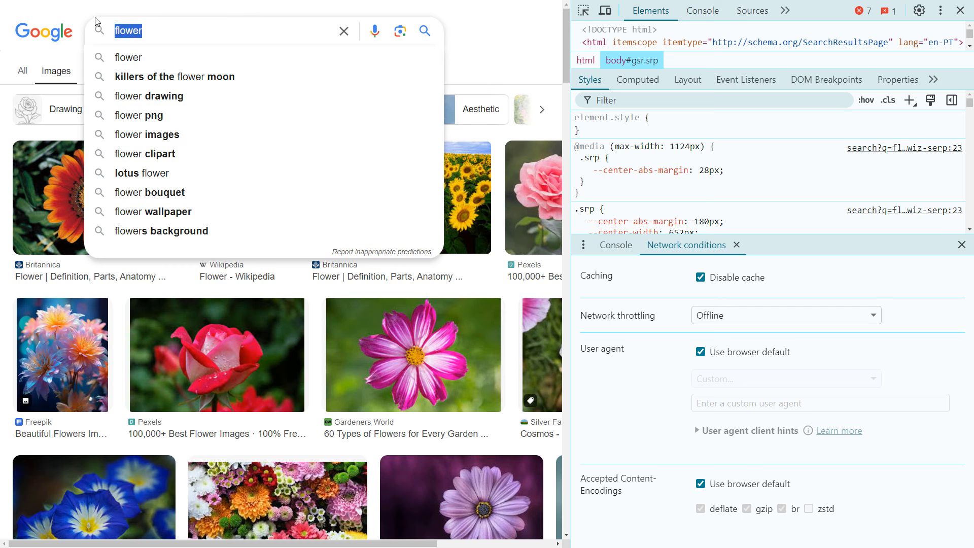
{"action": "left_click", "coordinate": [159, 32]}
{"action": "left_click", "coordinate": [178, 63]}
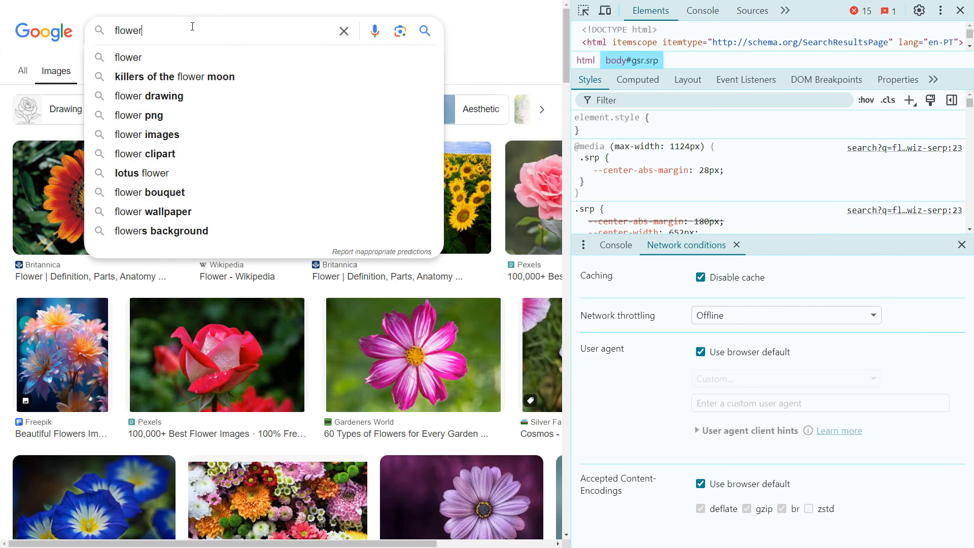
{"action": "key", "text": "Return"}
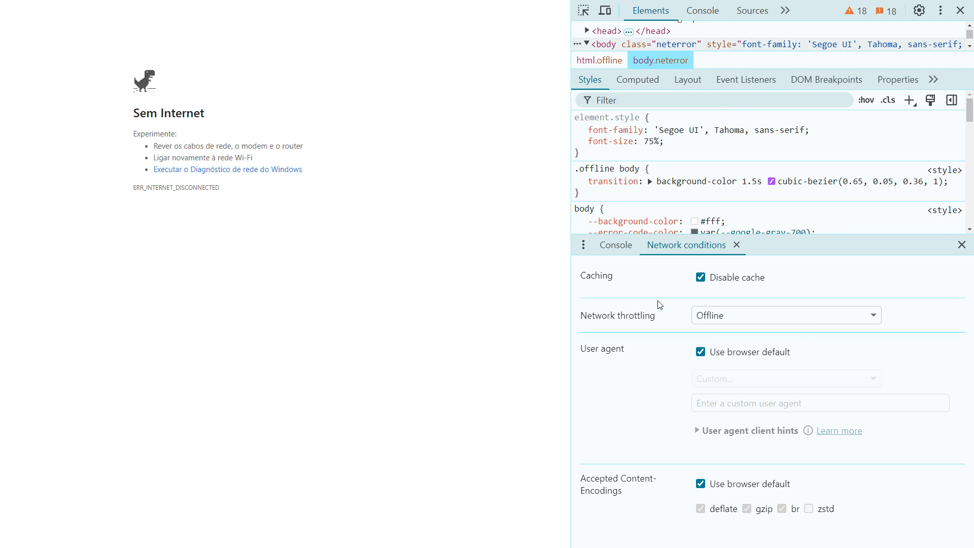
Set network throttling to the 3G preset.
{"action": "left_click", "coordinate": [749, 316]}
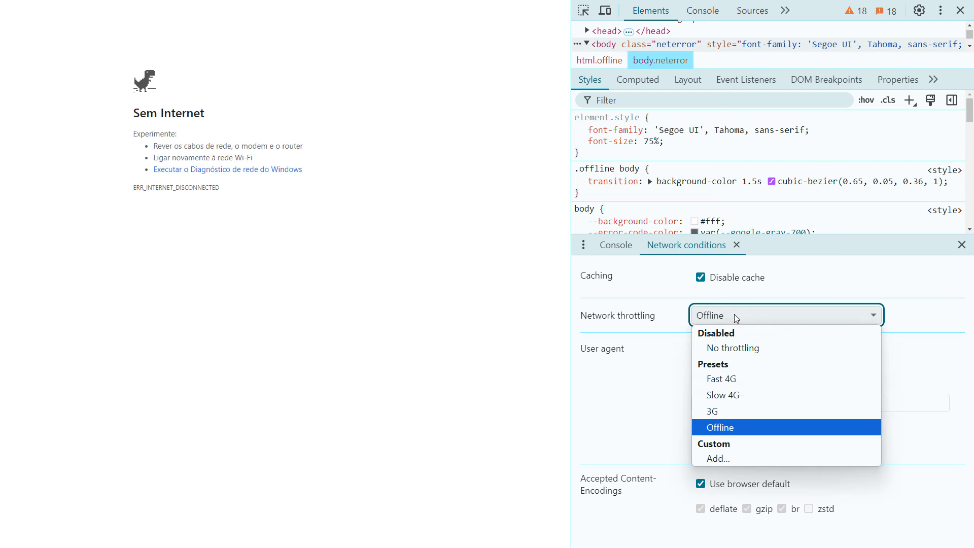
{"action": "left_click", "coordinate": [720, 415]}
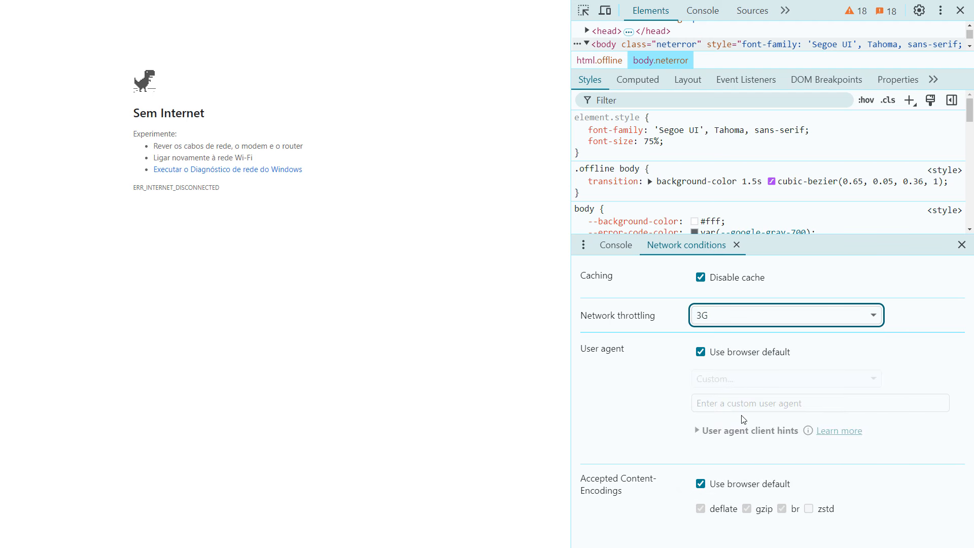
{"action": "left_click", "coordinate": [310, 71]}
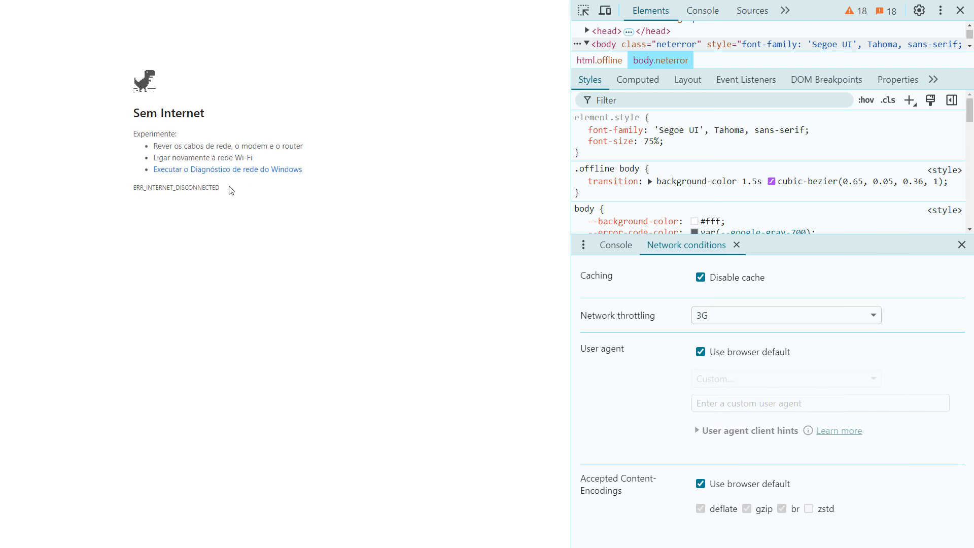
Go back to the image results page and rerun the "flower" search.
{"action": "right_click", "coordinate": [337, 76]}
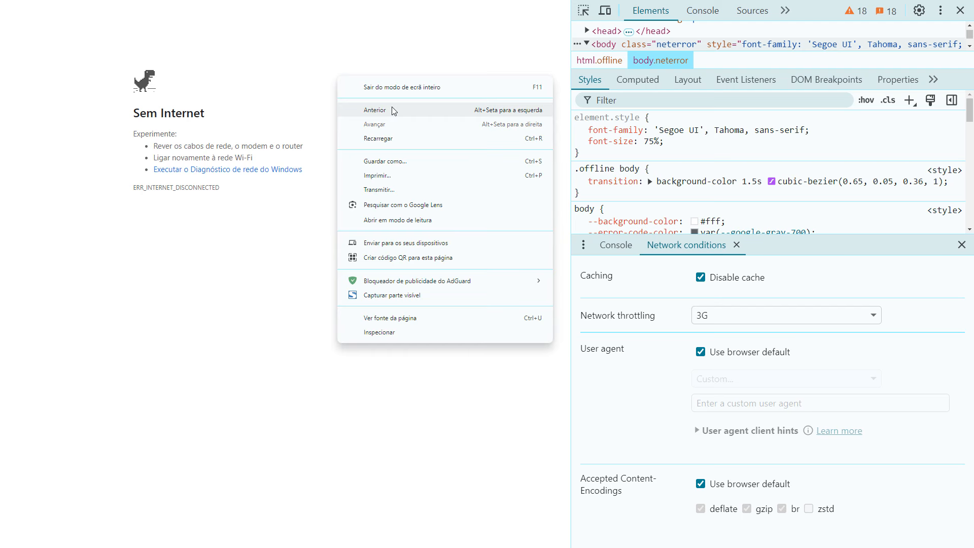
{"action": "left_click", "coordinate": [391, 108]}
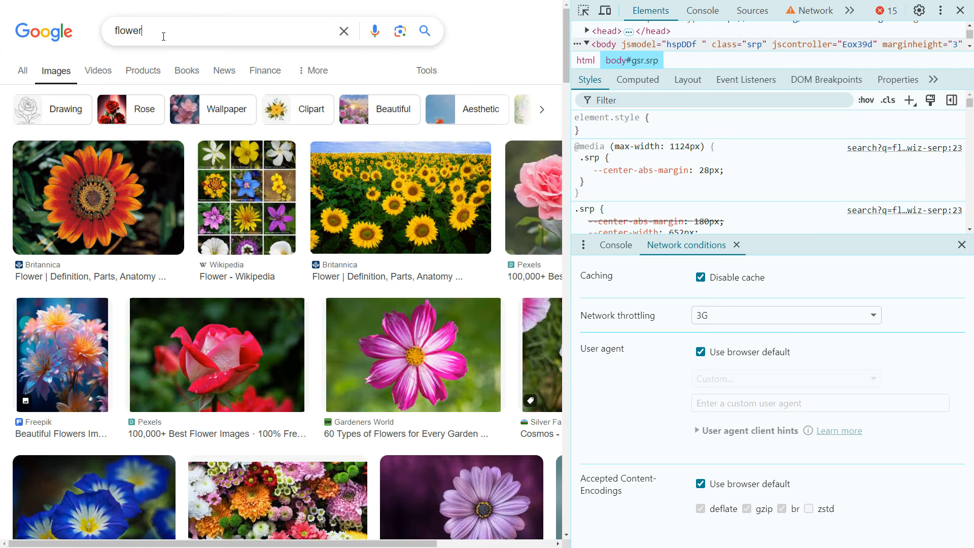
{"action": "left_click", "coordinate": [210, 30]}
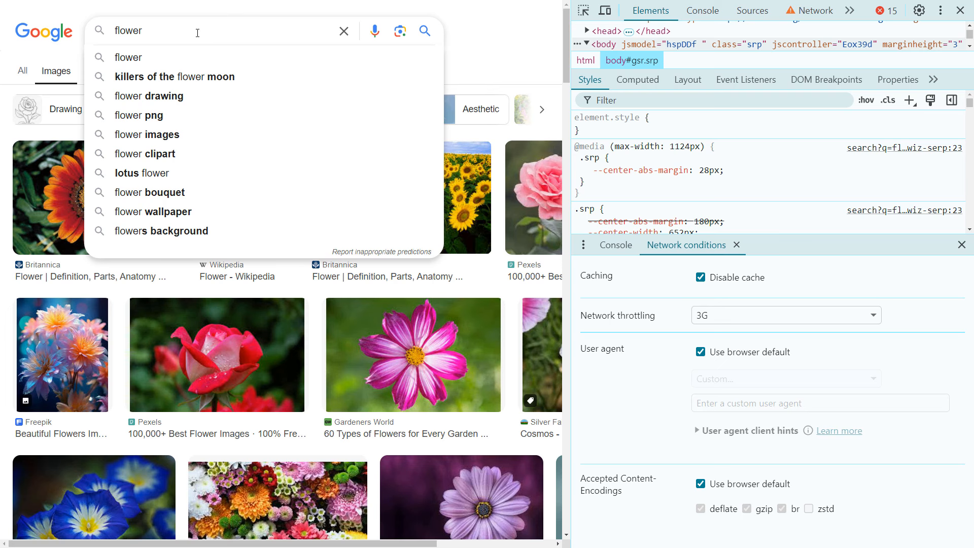
{"action": "key", "text": "Return"}
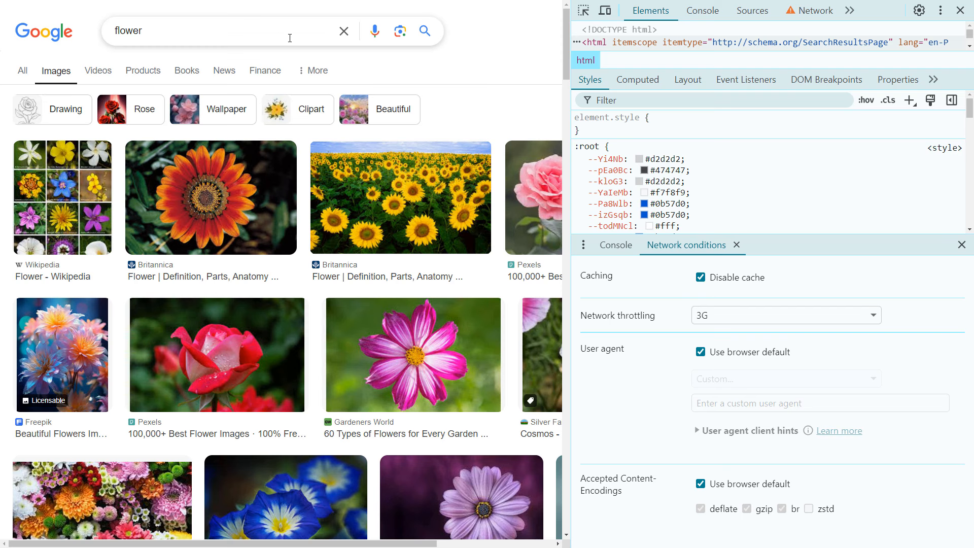
Narrow the developer tools and open the settings for adding custom network throttling profiles.
{"action": "left_click_drag", "start_coordinate": [578, 250], "coordinate": [731, 262]}
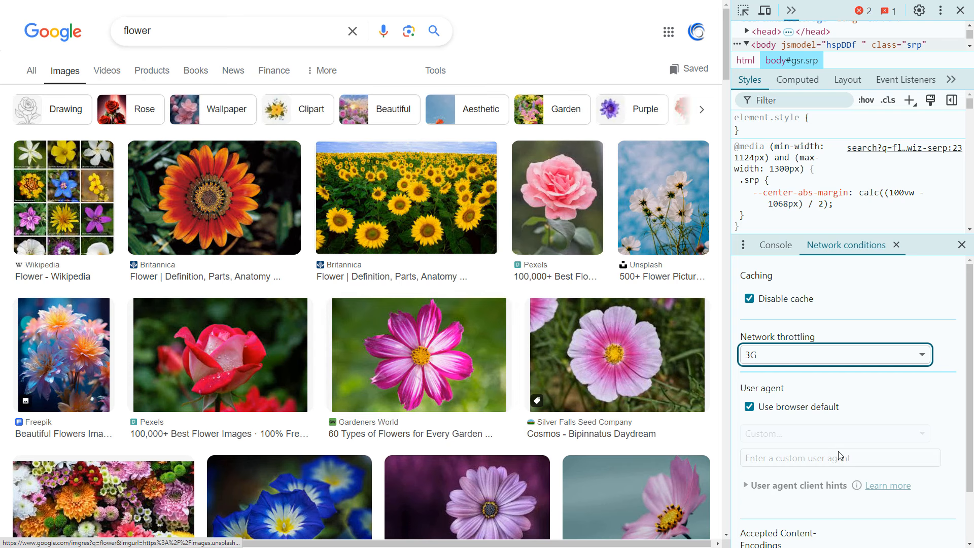
{"action": "left_click", "coordinate": [796, 354]}
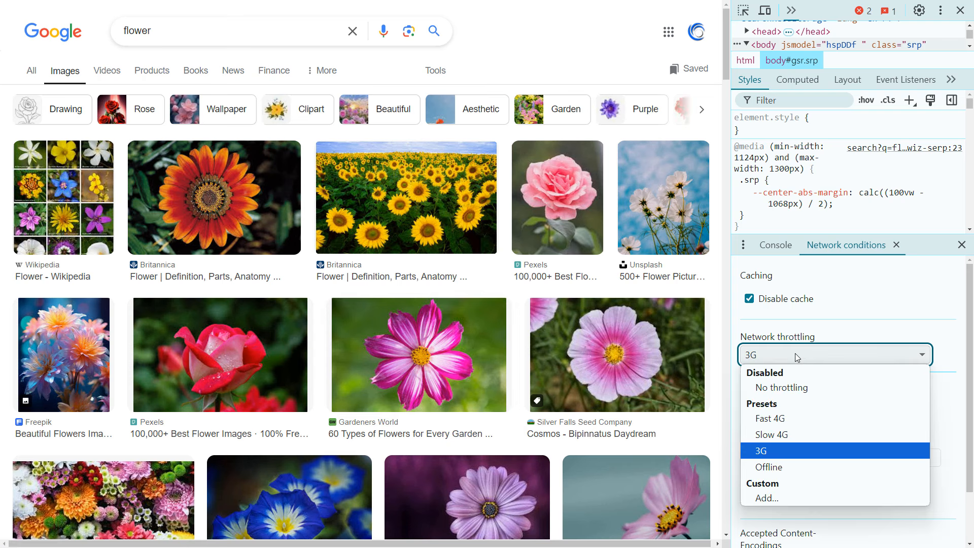
{"action": "left_click", "coordinate": [775, 499]}
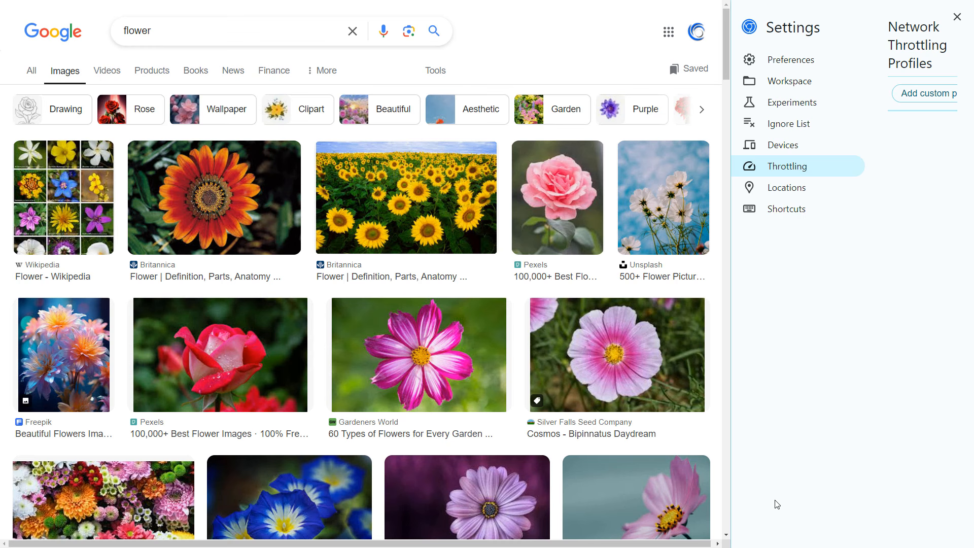
Start a custom throttling profile, widen the settings to examine all its fields, and cancel the new profile.
{"action": "left_click", "coordinate": [926, 95]}
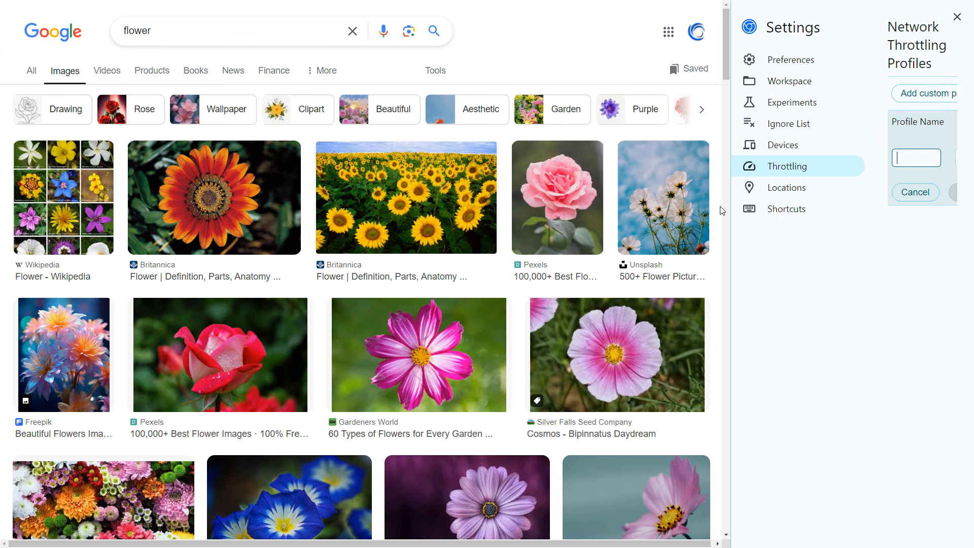
{"action": "left_click_drag", "start_coordinate": [732, 210], "coordinate": [372, 211]}
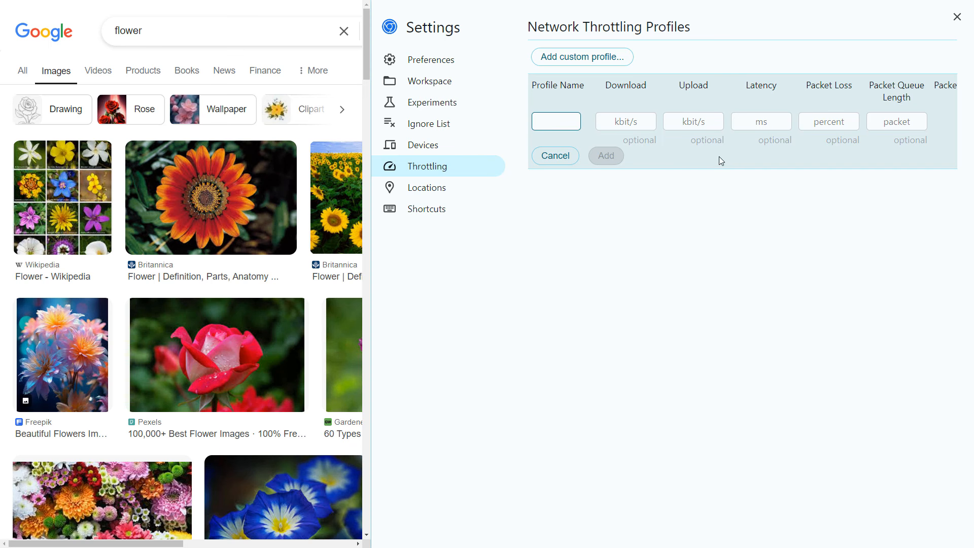
{"action": "left_click", "coordinate": [555, 156]}
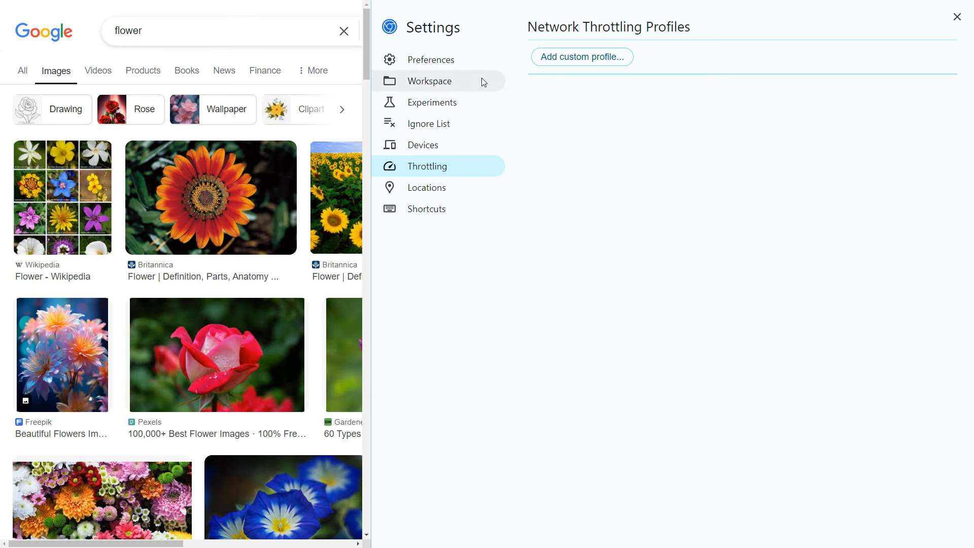
Narrow the developer tools, close the throttling profile settings, and review the network throttling presets while keeping the current one.
{"action": "left_click_drag", "start_coordinate": [370, 106], "coordinate": [531, 122]}
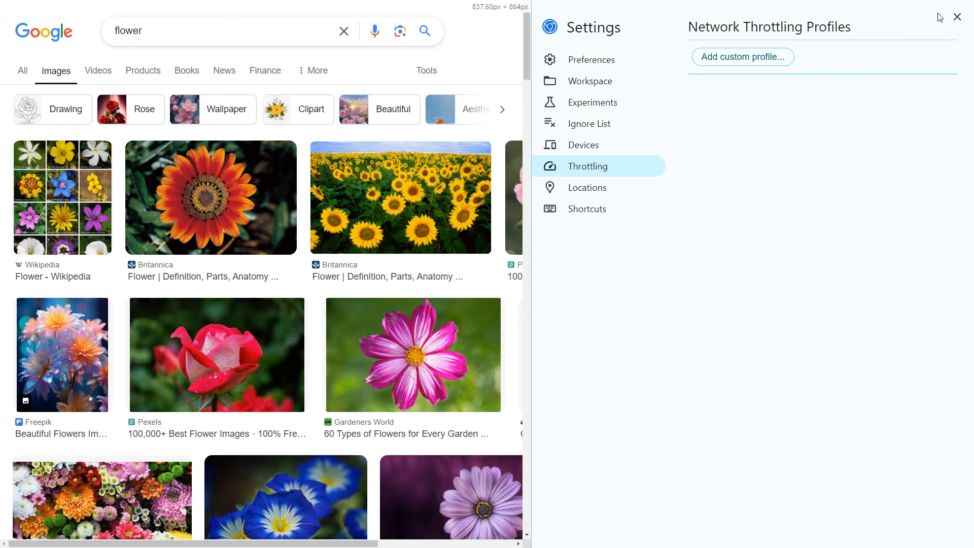
{"action": "left_click", "coordinate": [957, 17]}
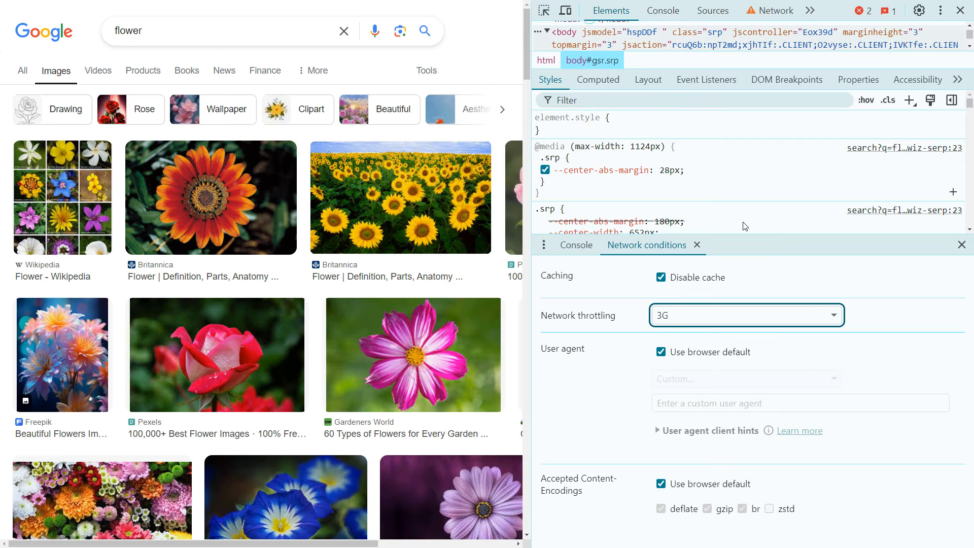
{"action": "left_click", "coordinate": [668, 317]}
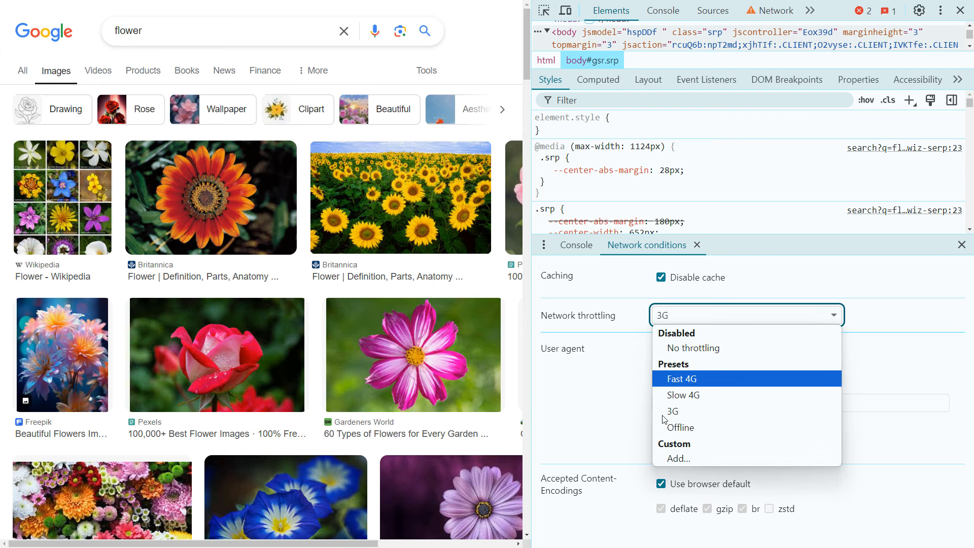
{"action": "left_click", "coordinate": [949, 356]}
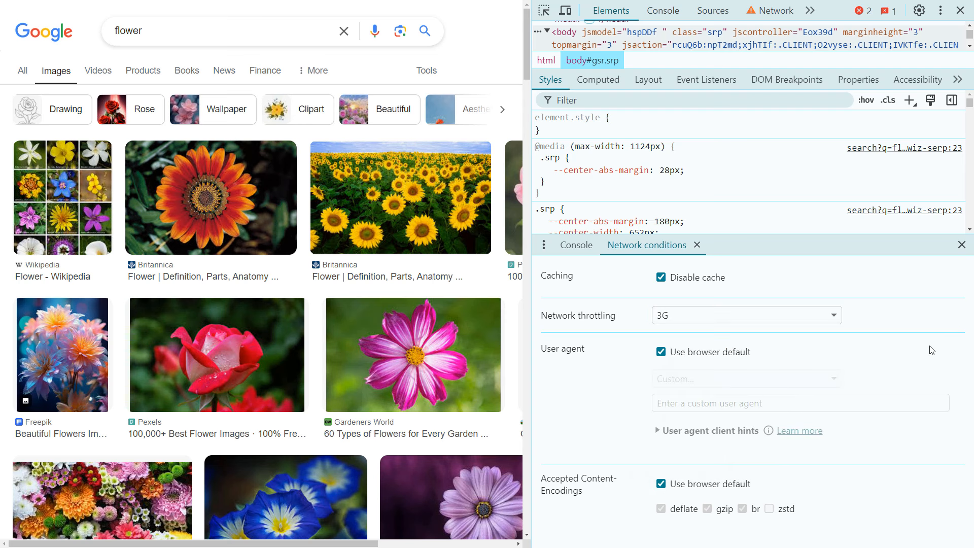
Narrow the developer tools further and close Network conditions together with the console drawer.
{"action": "left_click_drag", "start_coordinate": [532, 290], "coordinate": [641, 296]}
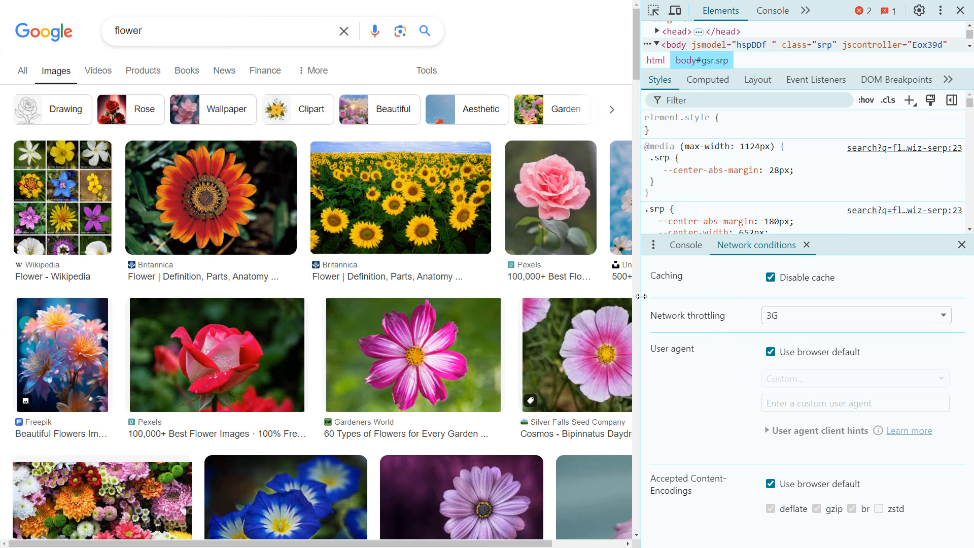
{"action": "left_click_drag", "start_coordinate": [642, 296], "coordinate": [691, 299]}
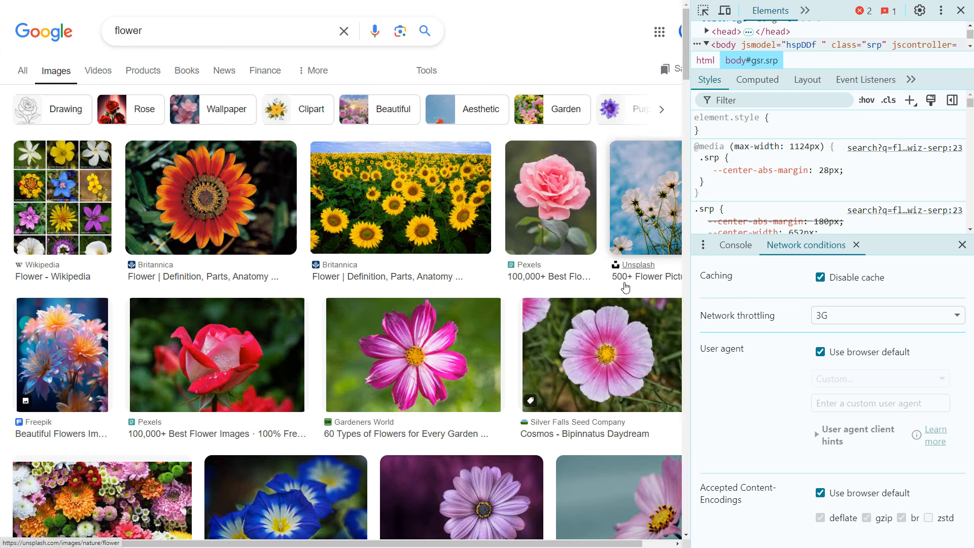
{"action": "left_click", "coordinate": [856, 245]}
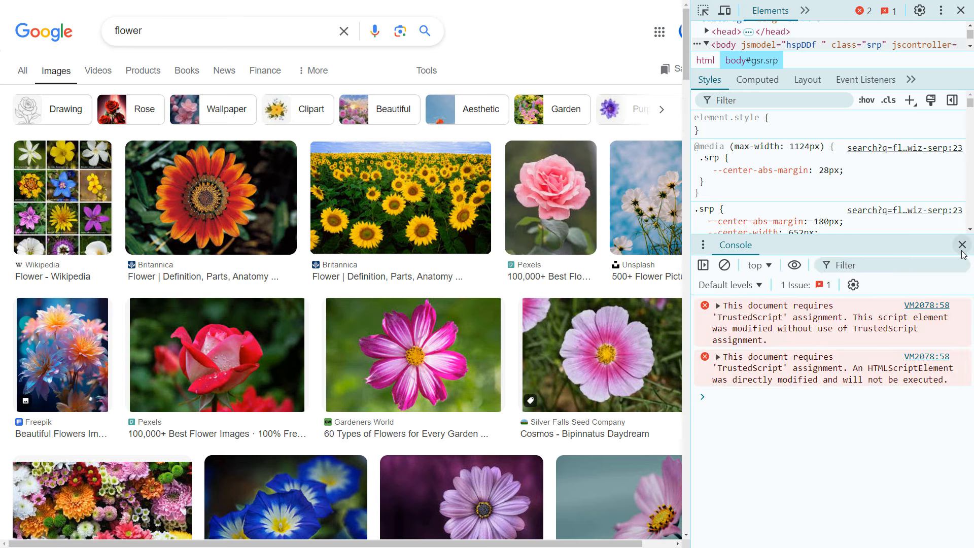
{"action": "left_click", "coordinate": [963, 247]}
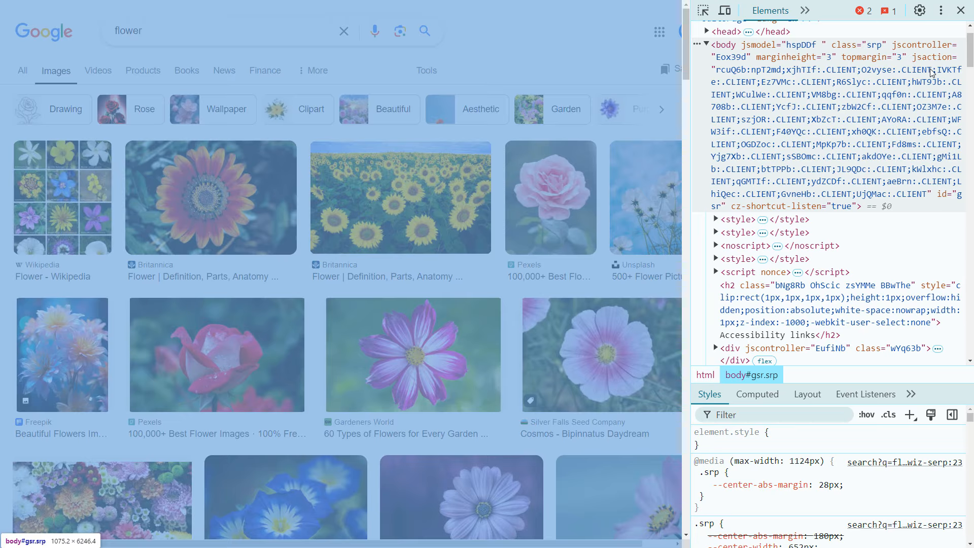
Open the Rendering tool in the developer tools and look through its available options.
{"action": "left_click", "coordinate": [941, 11]}
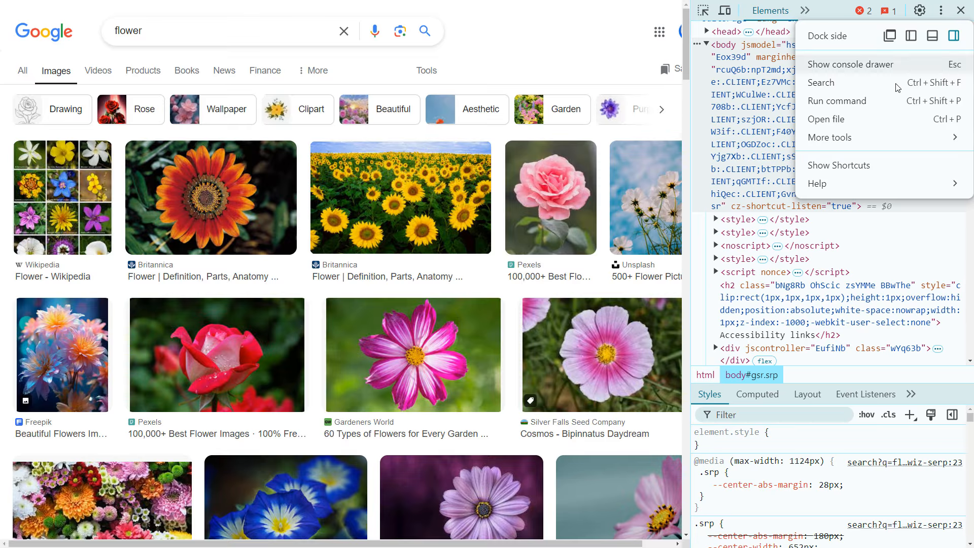
{"action": "mouse_move", "coordinate": [834, 140]}
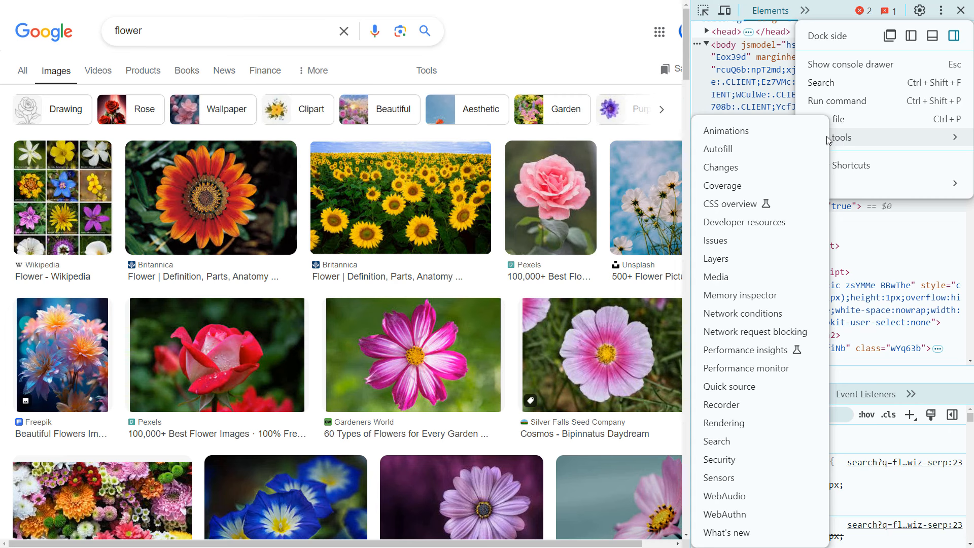
{"action": "left_click", "coordinate": [720, 428]}
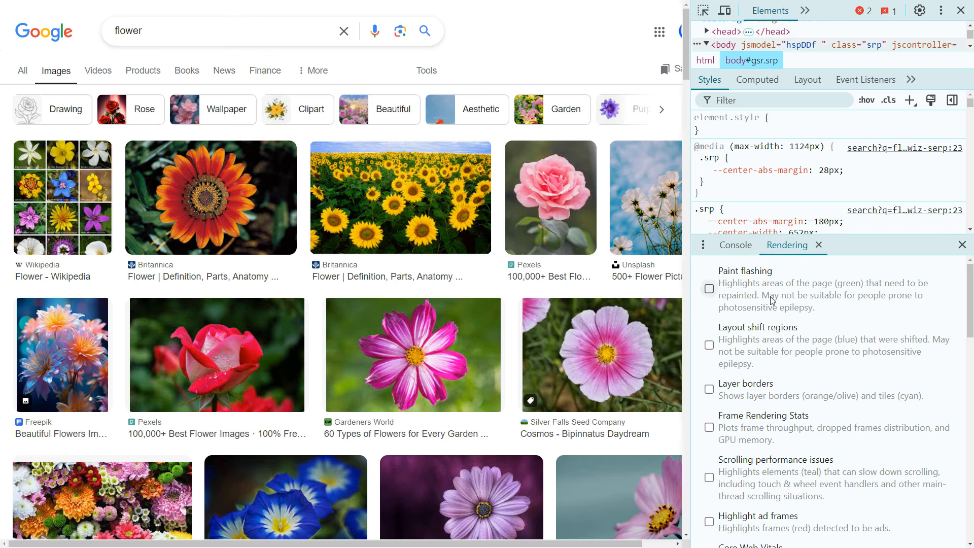
{"action": "scroll", "coordinate": [772, 300], "scroll_direction": "down", "scroll_amount": 3}
{"action": "scroll", "coordinate": [771, 300], "scroll_direction": "down", "scroll_amount": 15}
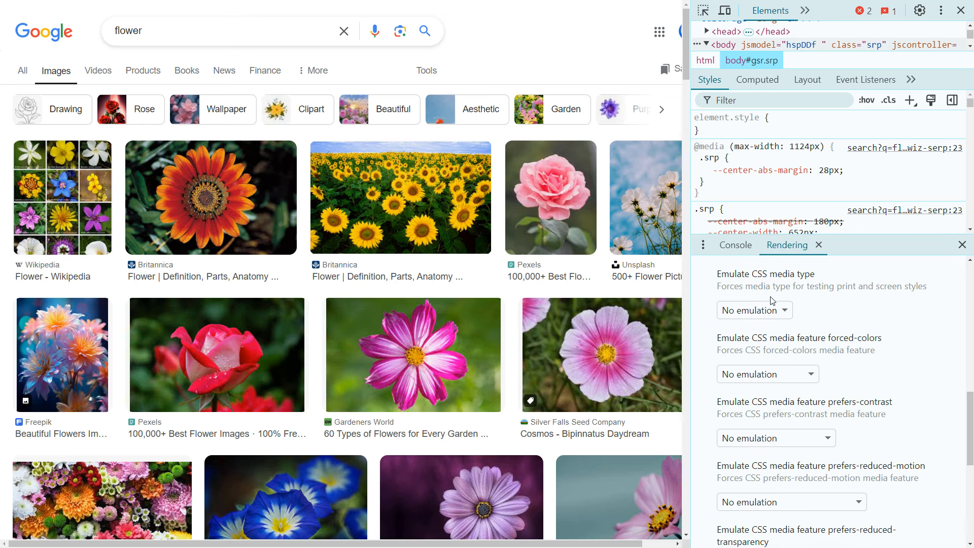
{"action": "scroll", "coordinate": [771, 306], "scroll_direction": "up", "scroll_amount": 12}
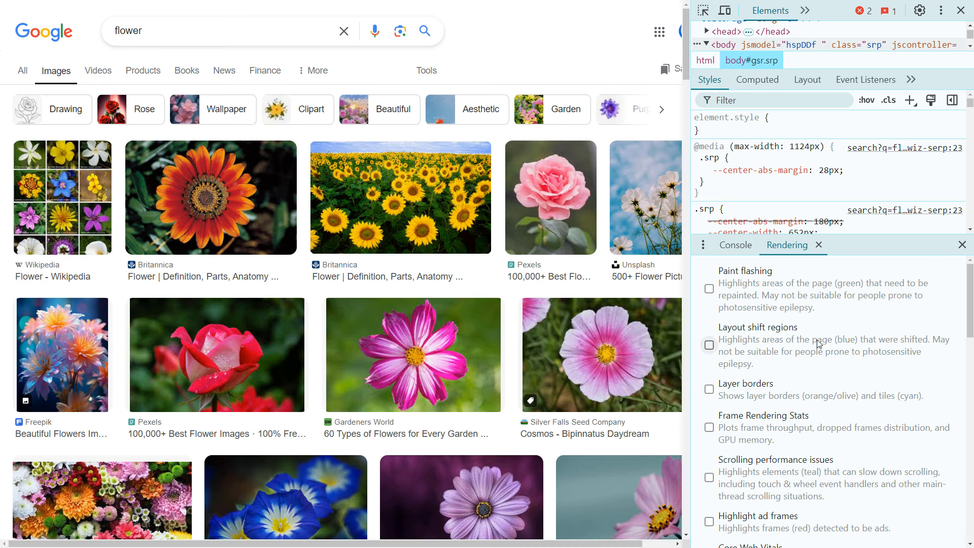
Try Layer borders on the image results page, viewing them with the developer tools narrowed, and turn the option off.
{"action": "left_click", "coordinate": [709, 389]}
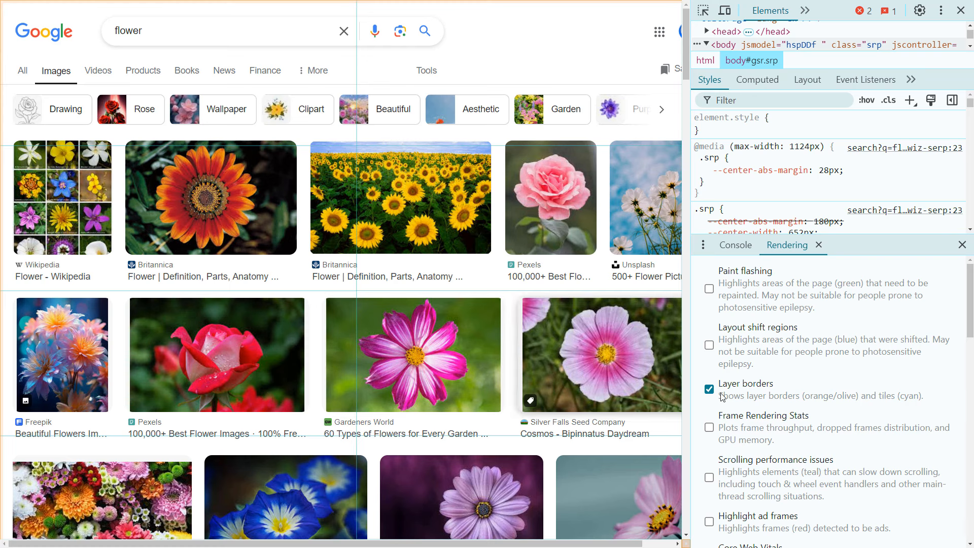
{"action": "left_click_drag", "start_coordinate": [690, 321], "coordinate": [757, 328]}
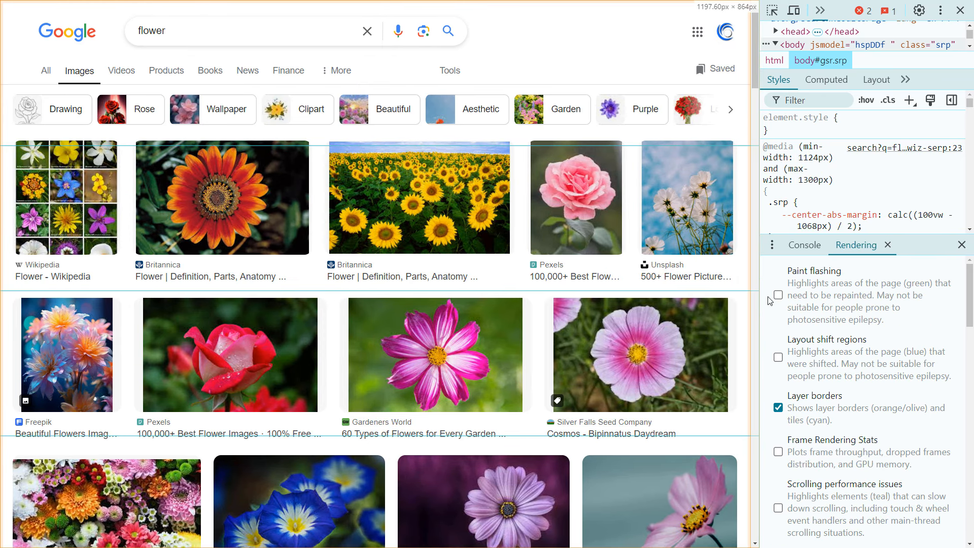
{"action": "left_click", "coordinate": [778, 412]}
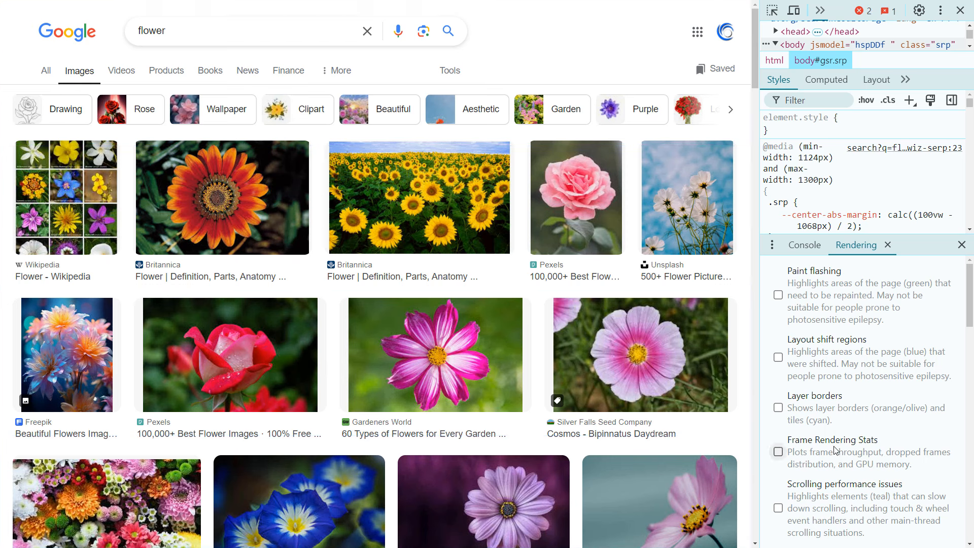
Try Frame Rendering Stats while resizing the page area, and turn the overlay off.
{"action": "left_click", "coordinate": [778, 453]}
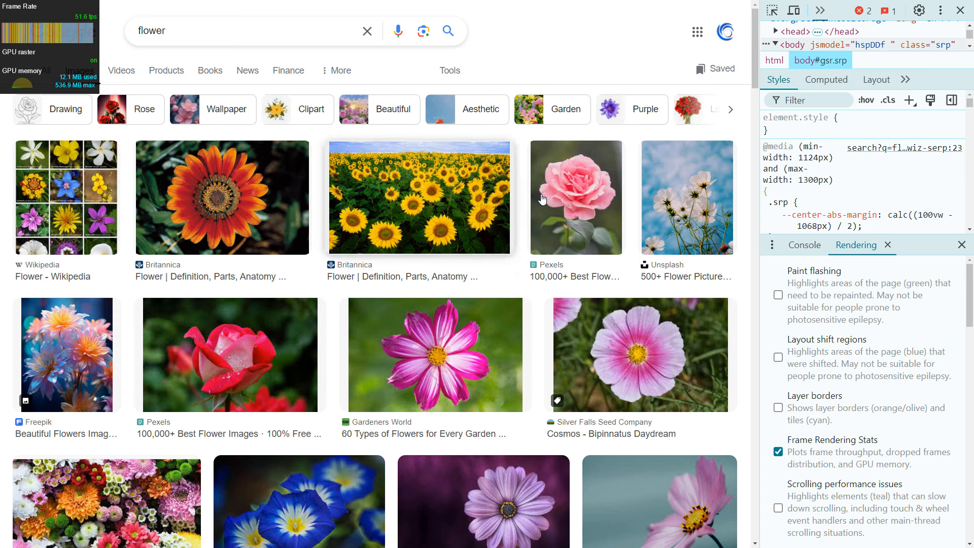
{"action": "mouse_move", "coordinate": [759, 259]}
{"action": "left_mouse_down"}
{"action": "mouse_move", "coordinate": [665, 252]}
{"action": "mouse_move", "coordinate": [764, 252]}
{"action": "left_mouse_up"}
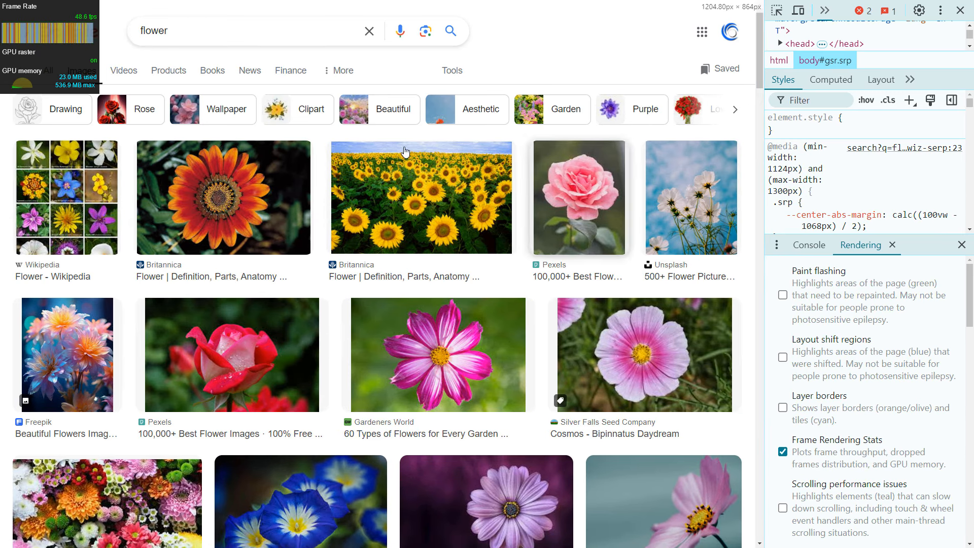
{"action": "left_click", "coordinate": [782, 451]}
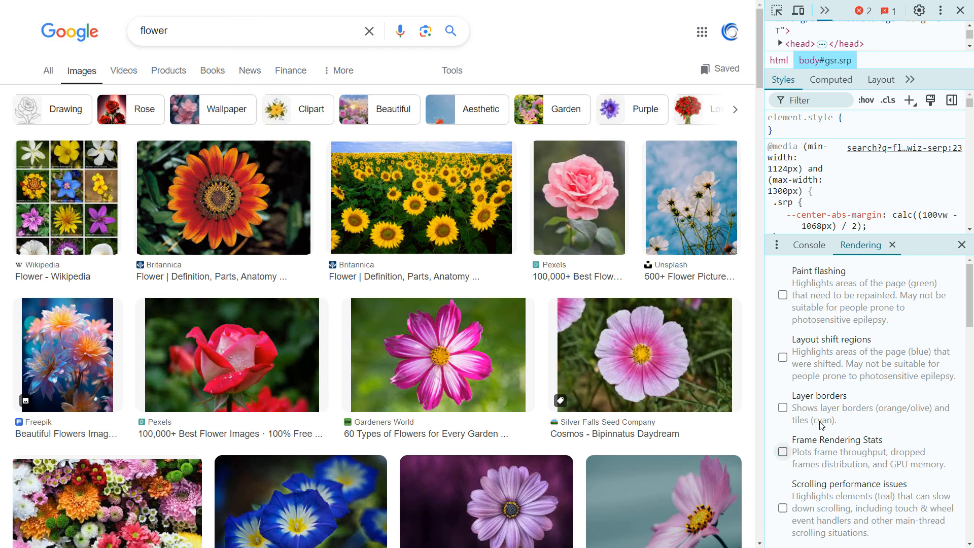
Try automatic dark mode on the image results page through the Rendering options, and turn it off.
{"action": "scroll", "coordinate": [818, 344], "scroll_direction": "down", "scroll_amount": 3}
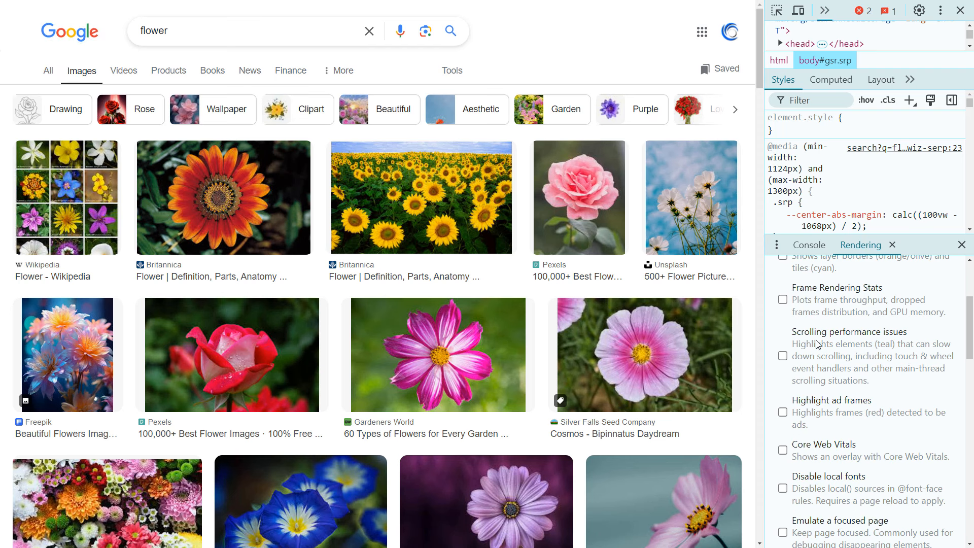
{"action": "scroll", "coordinate": [817, 344], "scroll_direction": "down", "scroll_amount": 5}
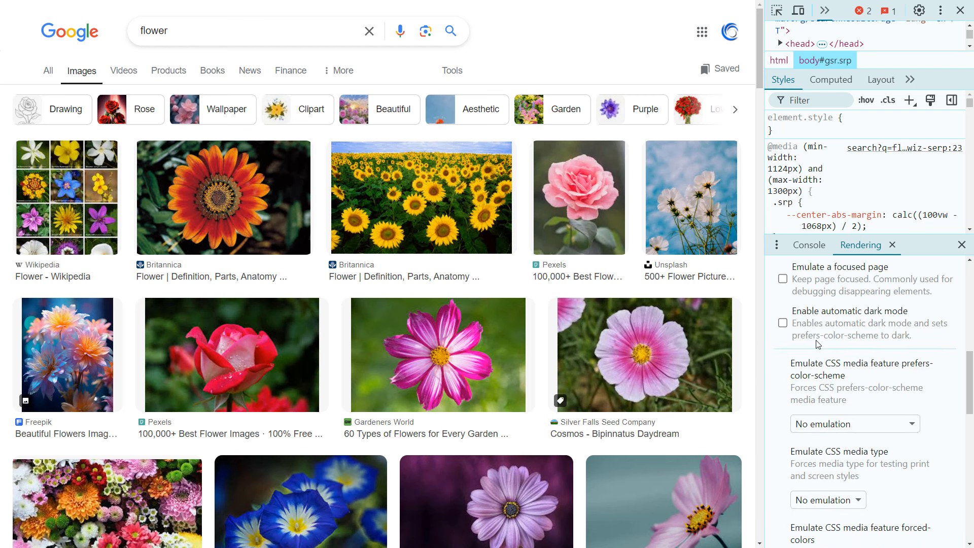
{"action": "scroll", "coordinate": [818, 344], "scroll_direction": "down", "scroll_amount": 2}
{"action": "scroll", "coordinate": [817, 344], "scroll_direction": "up", "scroll_amount": 1}
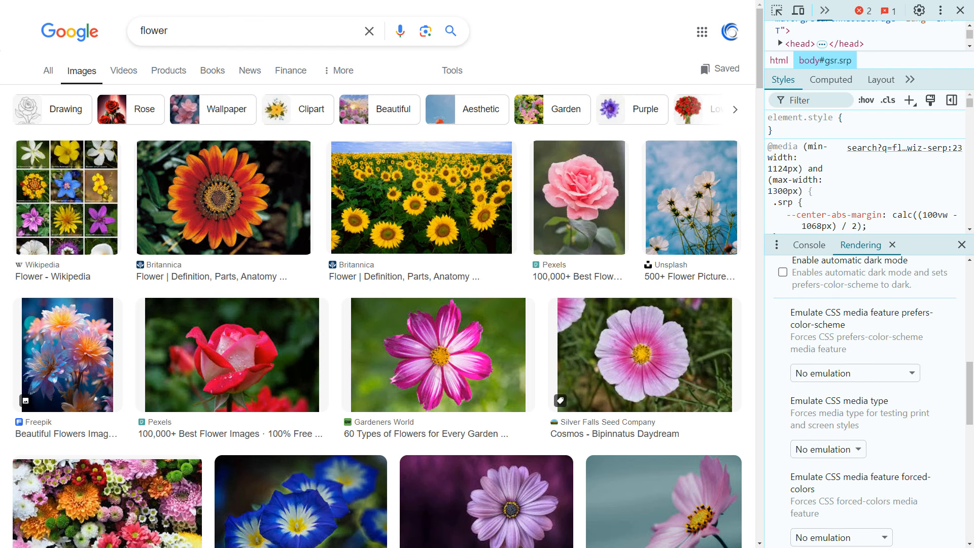
{"action": "left_click", "coordinate": [782, 277]}
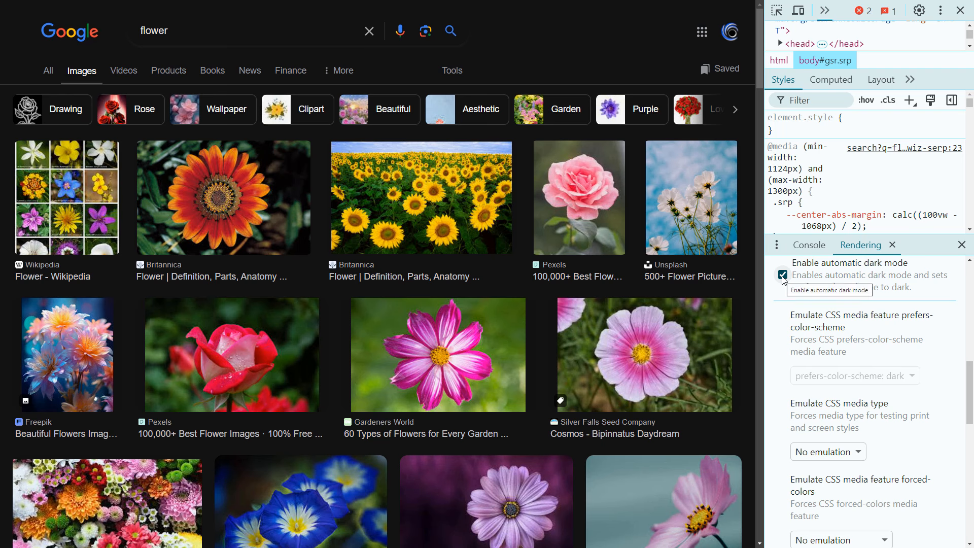
{"action": "left_click", "coordinate": [783, 275]}
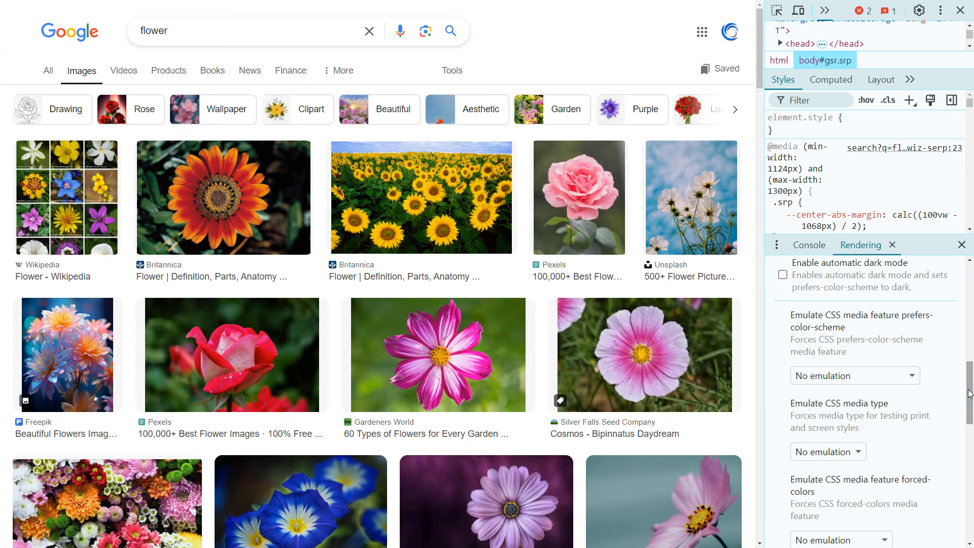
Set vision deficiency emulation to Blurred vision and compare the blurred page with the unaffected Windows Start menu.
{"action": "left_click_drag", "start_coordinate": [970, 396], "coordinate": [969, 510]}
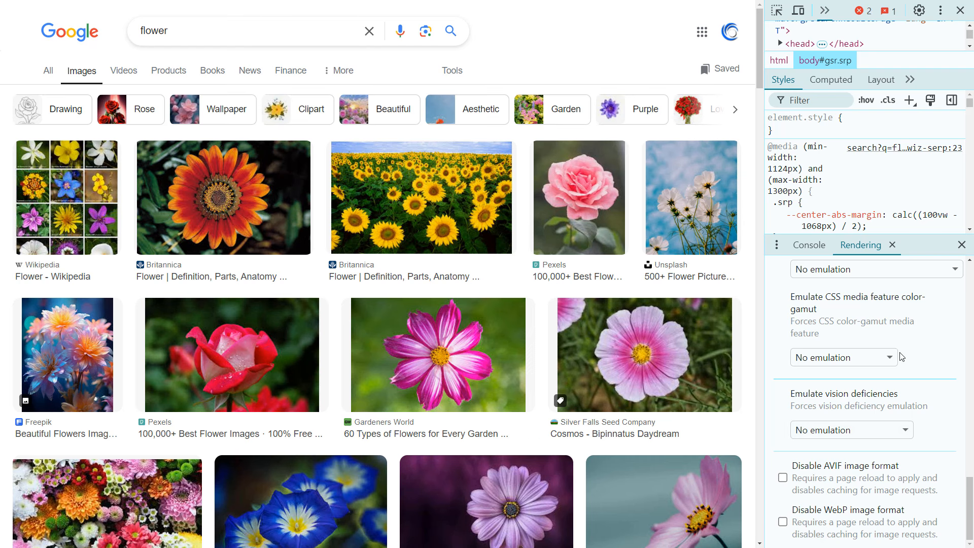
{"action": "left_click", "coordinate": [825, 434]}
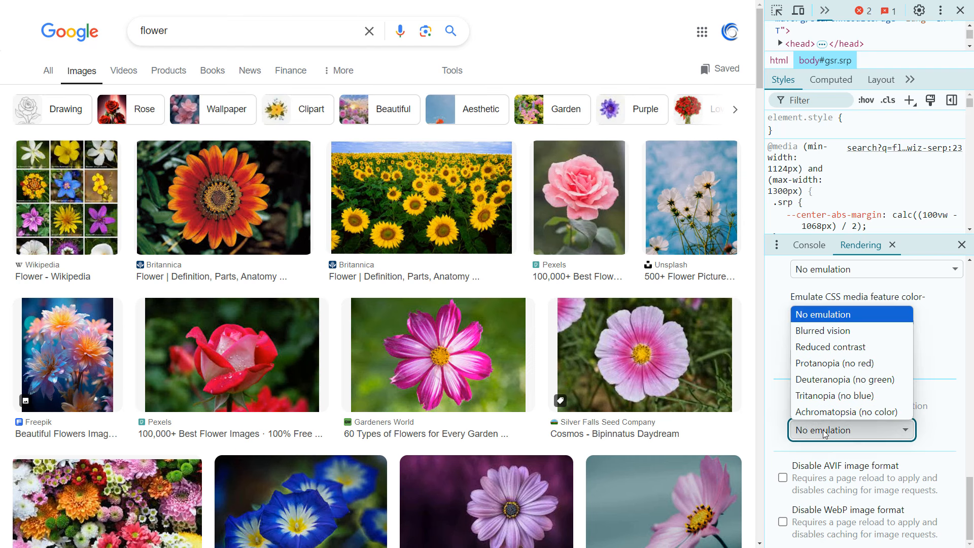
{"action": "left_click", "coordinate": [823, 333]}
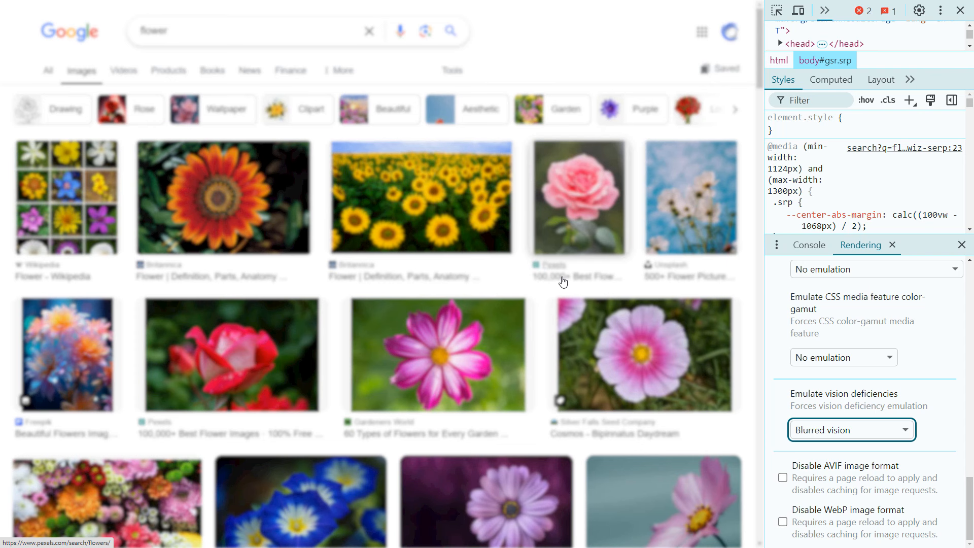
{"action": "key", "text": "super"}
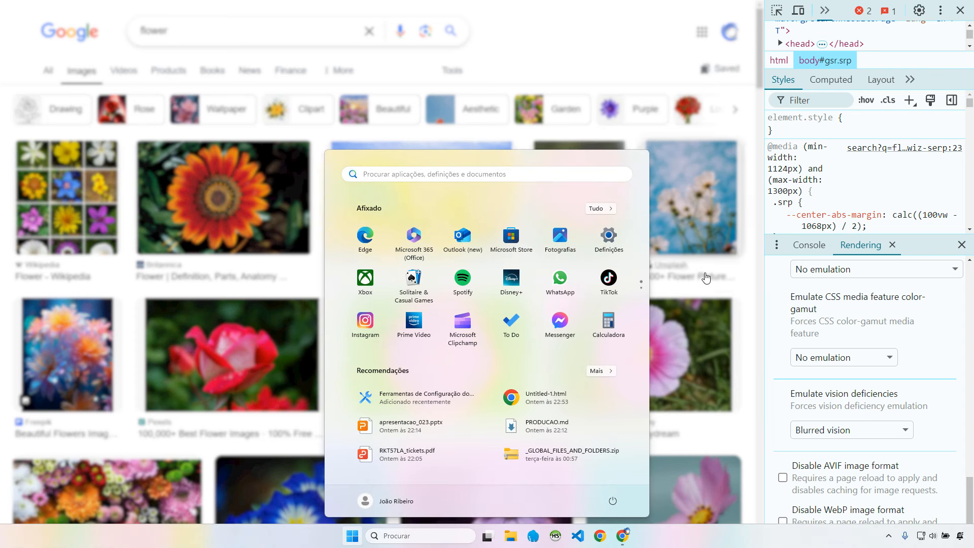
{"action": "key", "text": "super"}
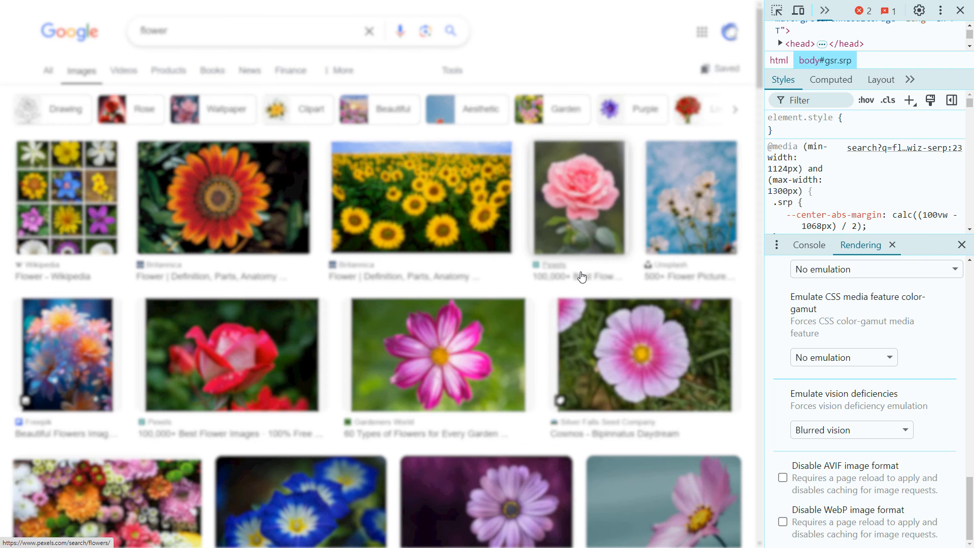
Switch the vision deficiency emulation to Reduced contrast, Protanopia (no red) and finally Deuteranopia (no green).
{"action": "left_click", "coordinate": [830, 431]}
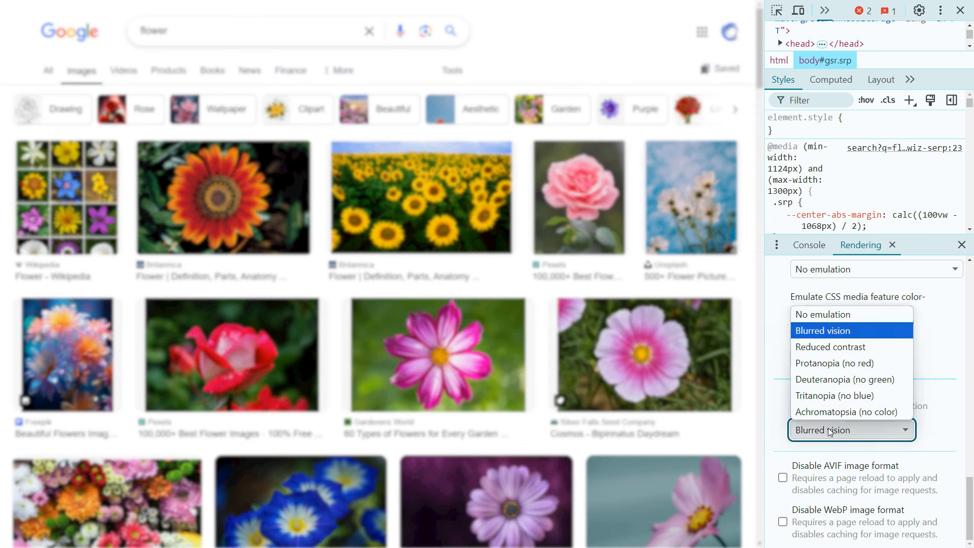
{"action": "left_click", "coordinate": [821, 347]}
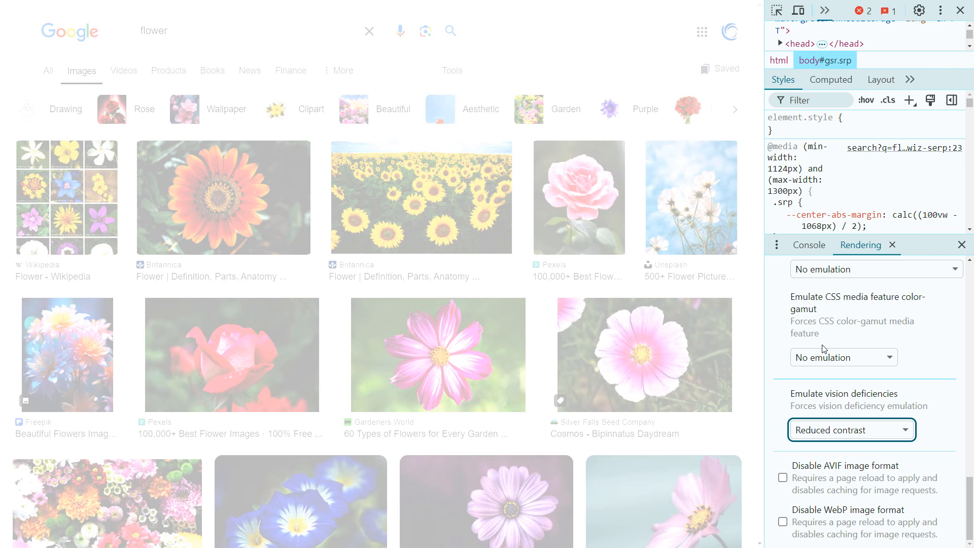
{"action": "left_click", "coordinate": [840, 436]}
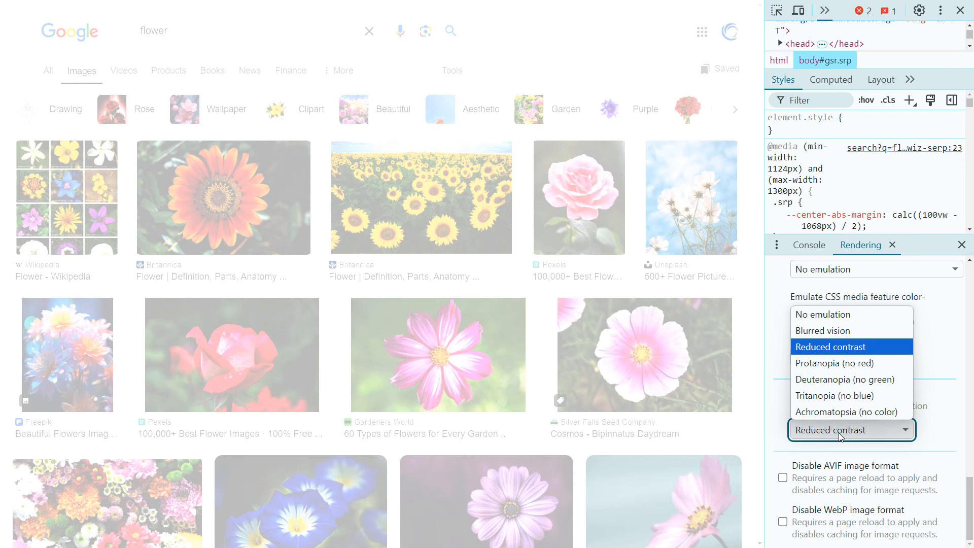
{"action": "left_click", "coordinate": [841, 366]}
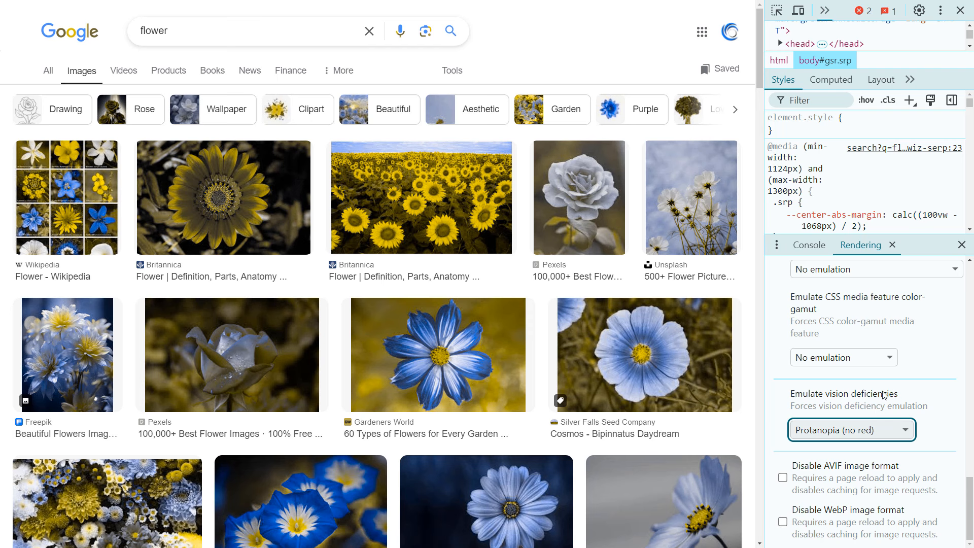
{"action": "left_click", "coordinate": [824, 438]}
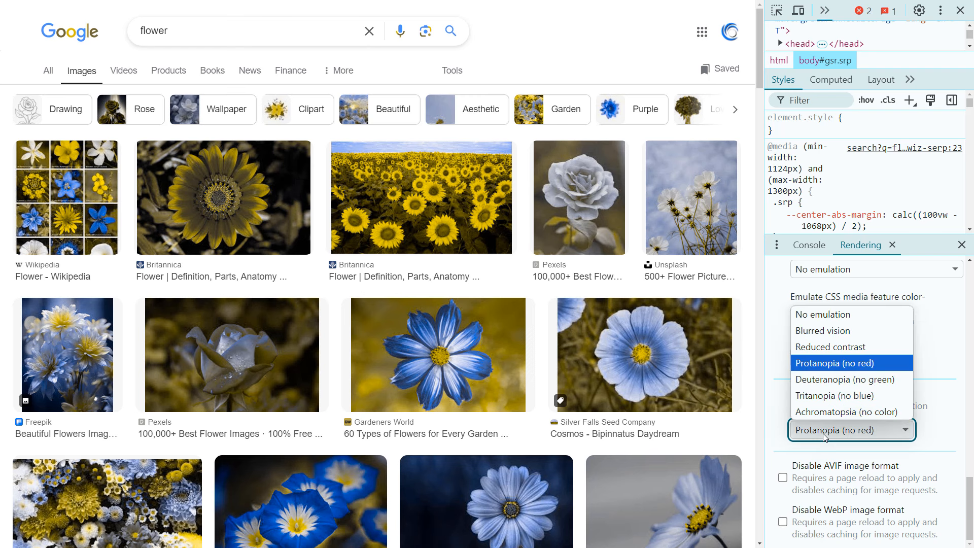
{"action": "left_click", "coordinate": [816, 382]}
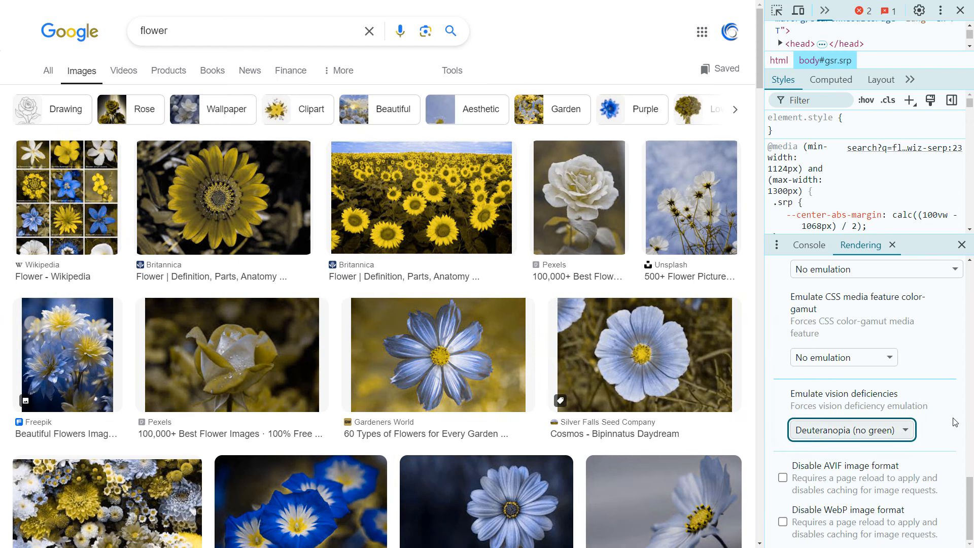
Switch the vision deficiency emulation to Tritanopia (no blue) and finally to Achromatopsia (no color).
{"action": "left_click", "coordinate": [846, 437]}
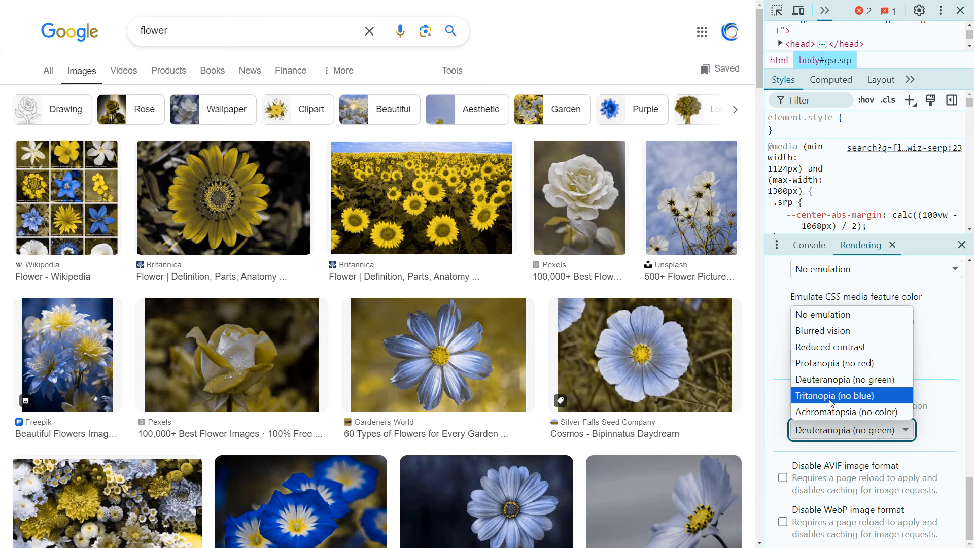
{"action": "left_click", "coordinate": [849, 400]}
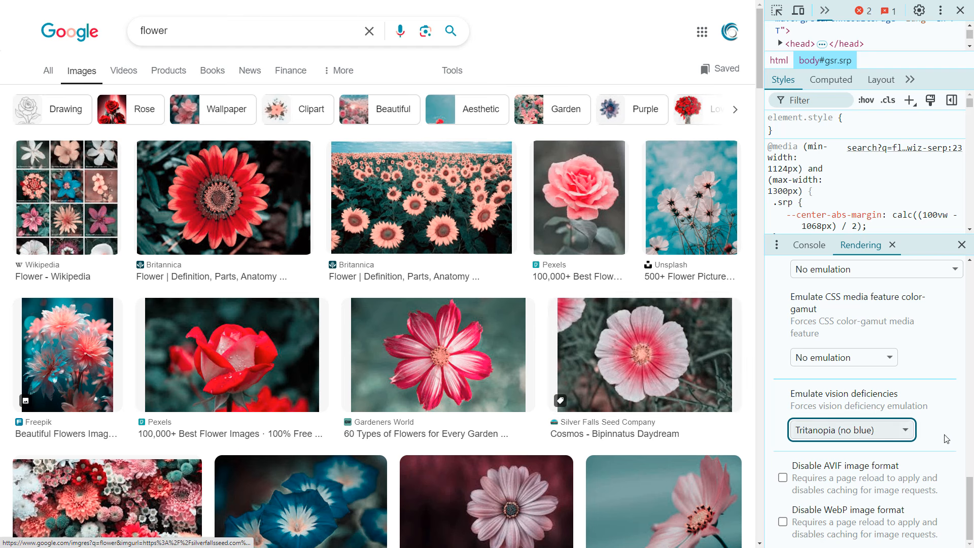
{"action": "left_click", "coordinate": [841, 433]}
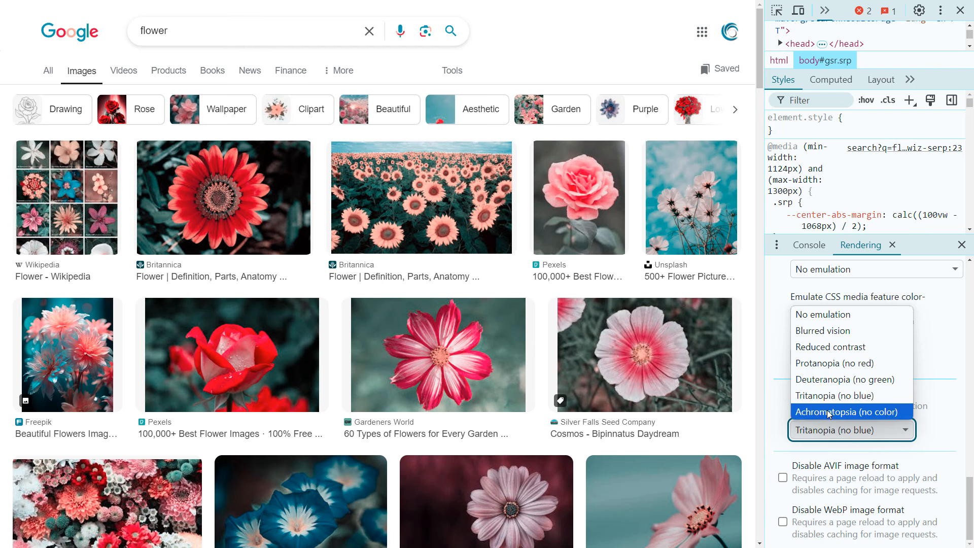
{"action": "left_click", "coordinate": [854, 413]}
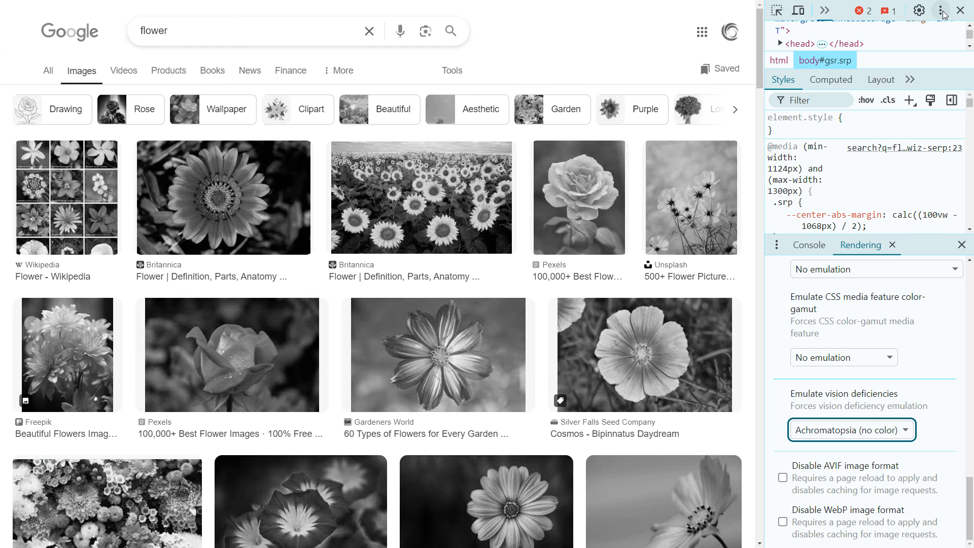
{"action": "left_click", "coordinate": [941, 11]}
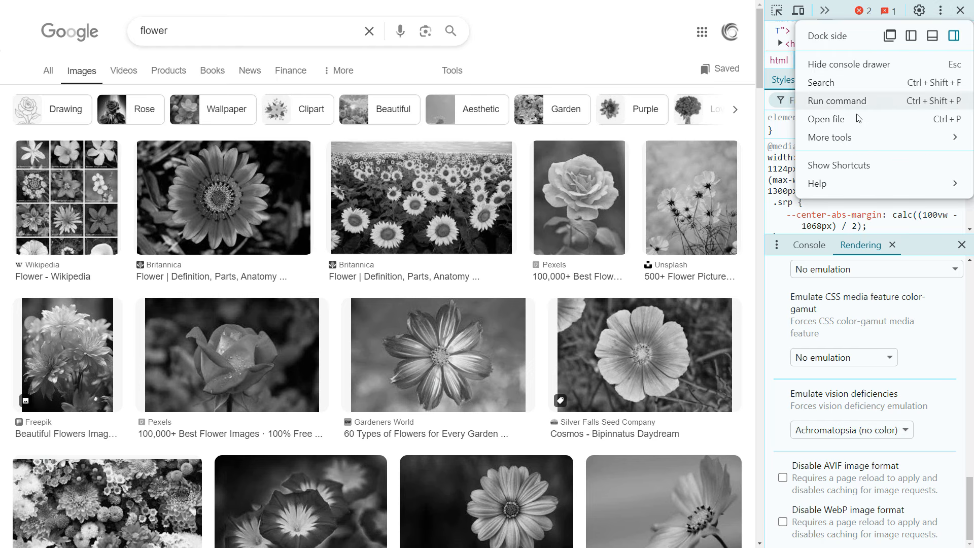
{"action": "mouse_move", "coordinate": [838, 135]}
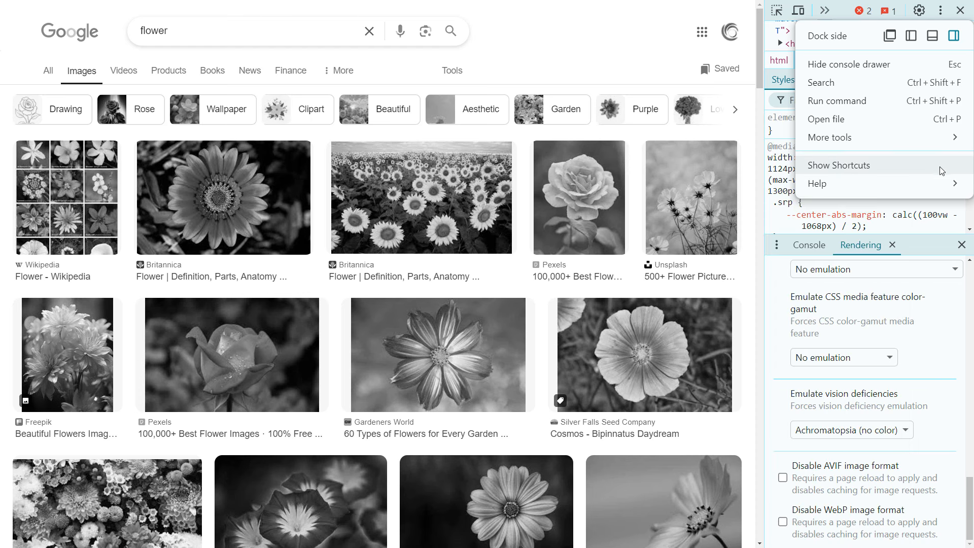
{"action": "left_click", "coordinate": [776, 296]}
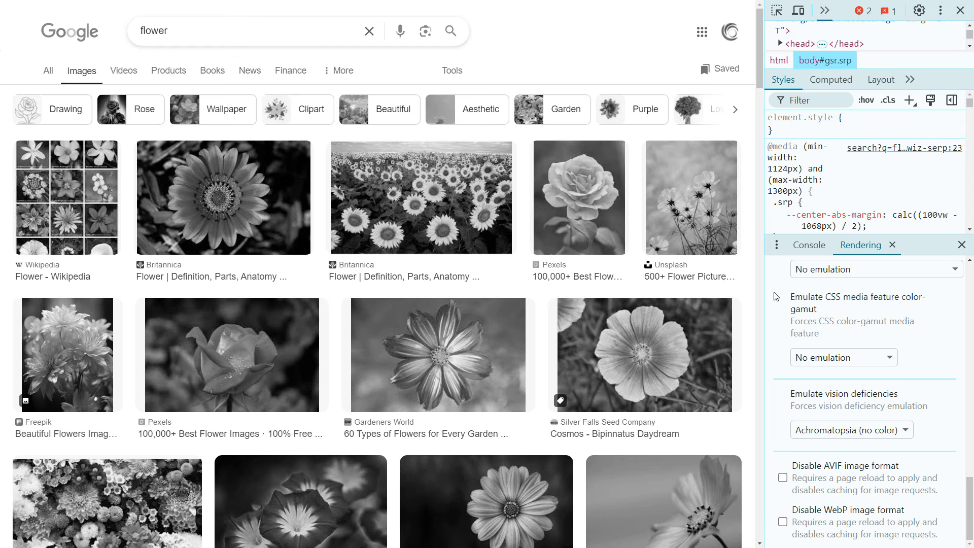